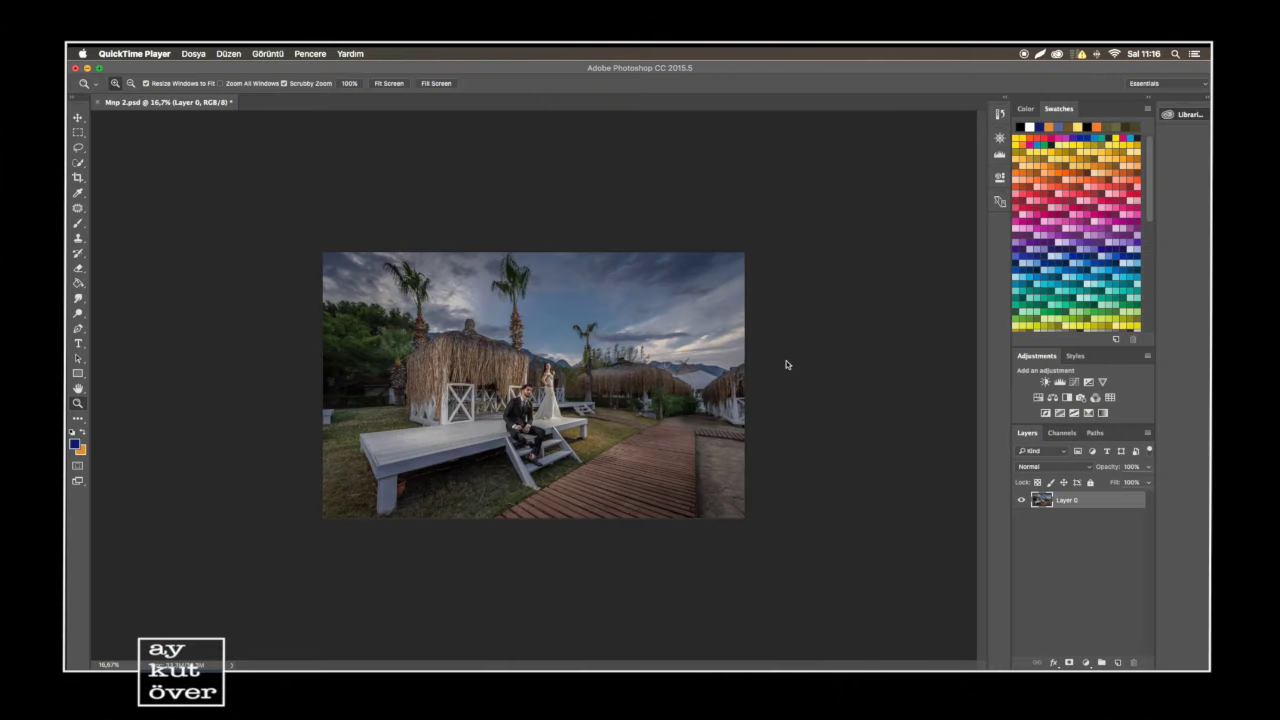
Duplicate Layer 0 into Layer 0 copy and keep the copy selected for editing.
{"action": "left_click", "coordinate": [1041, 503]}
{"action": "left_click_drag", "start_coordinate": [1043, 502], "coordinate": [1127, 660]}
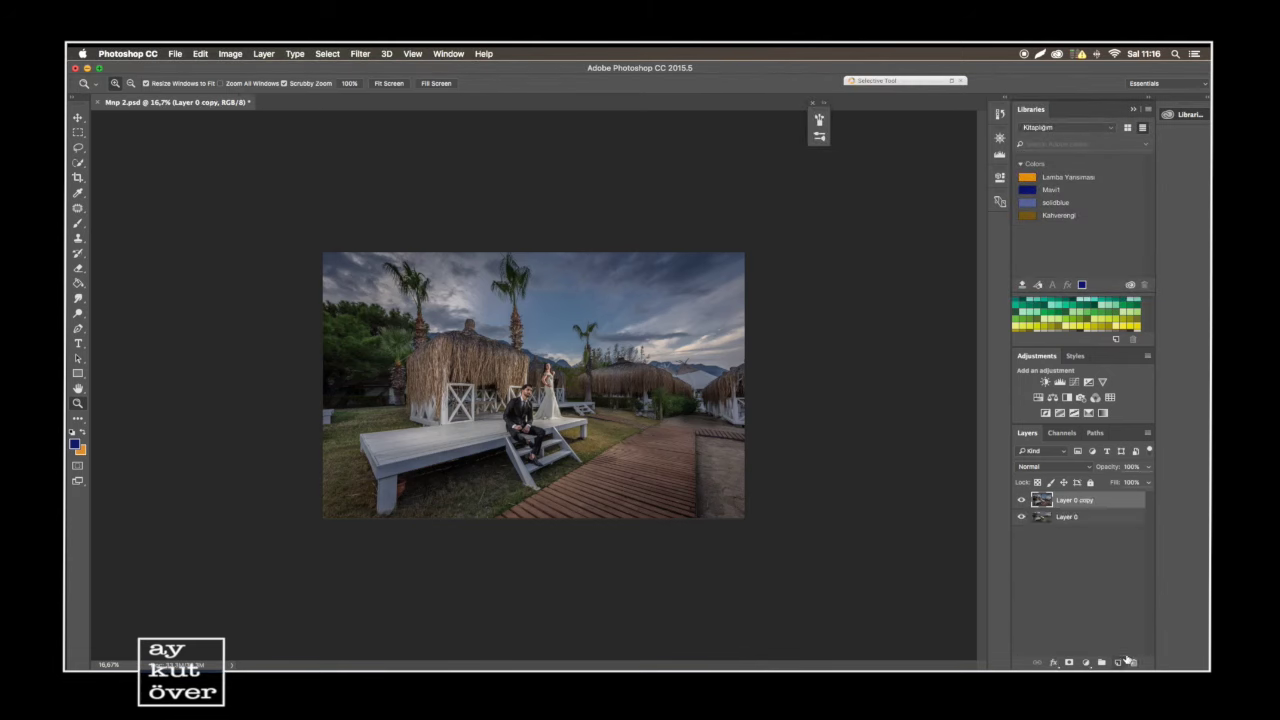
{"action": "left_click", "coordinate": [1040, 515]}
{"action": "left_click", "coordinate": [1041, 500]}
{"action": "left_click", "coordinate": [361, 55]}
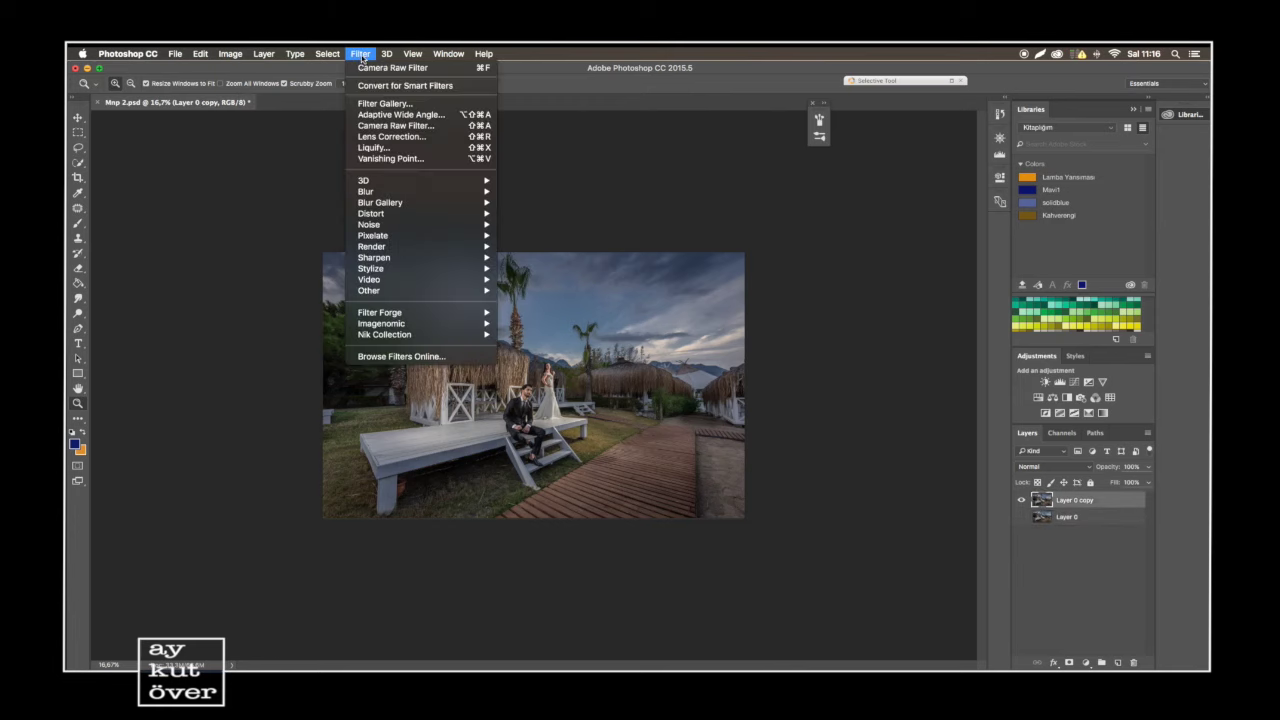
Apply Camera Raw with Auto tone, Highlights −100, Shadows +100, Clarity +3 and Temperature +3.
{"action": "left_click", "coordinate": [388, 126]}
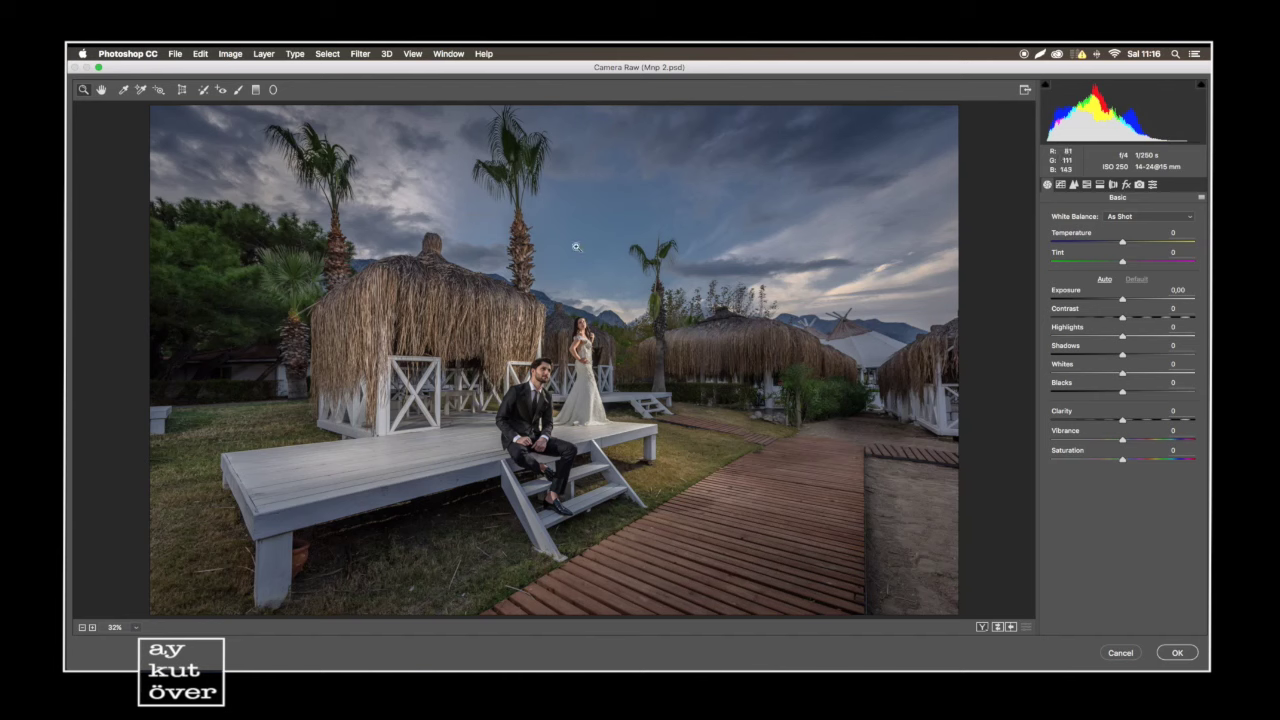
{"action": "left_click", "coordinate": [1104, 280]}
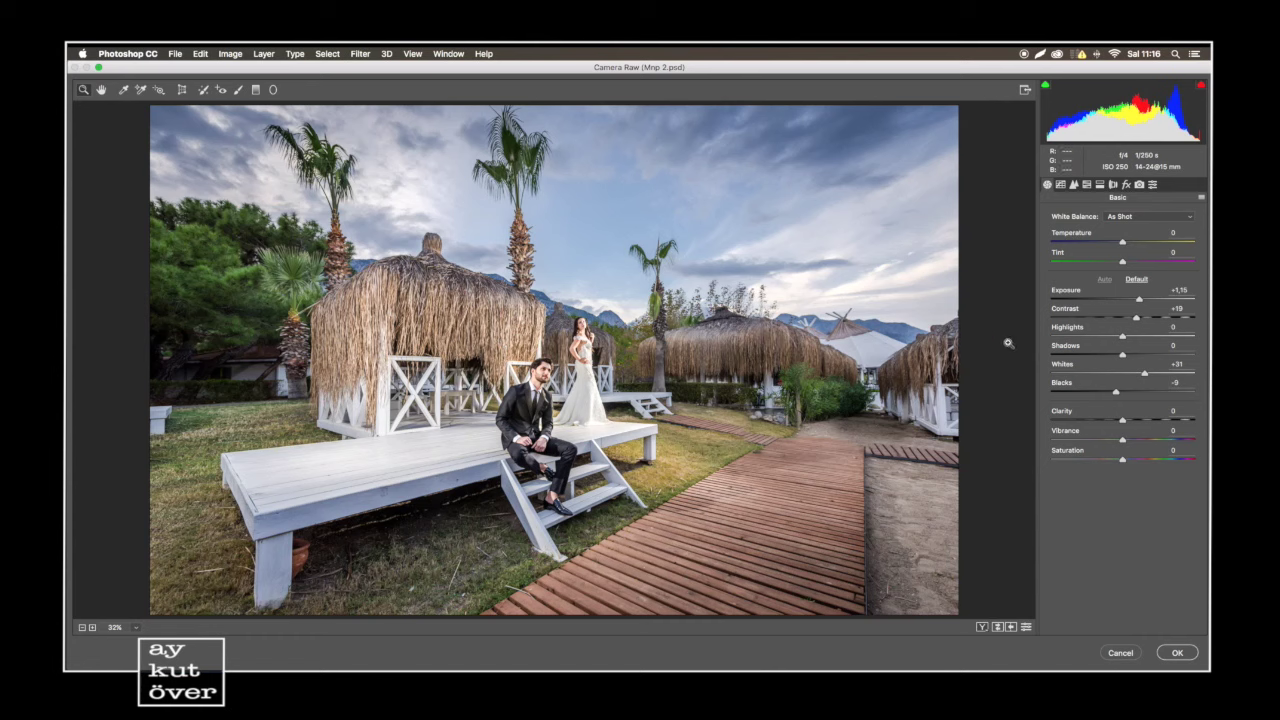
{"action": "left_click_drag", "start_coordinate": [1122, 337], "coordinate": [1036, 336]}
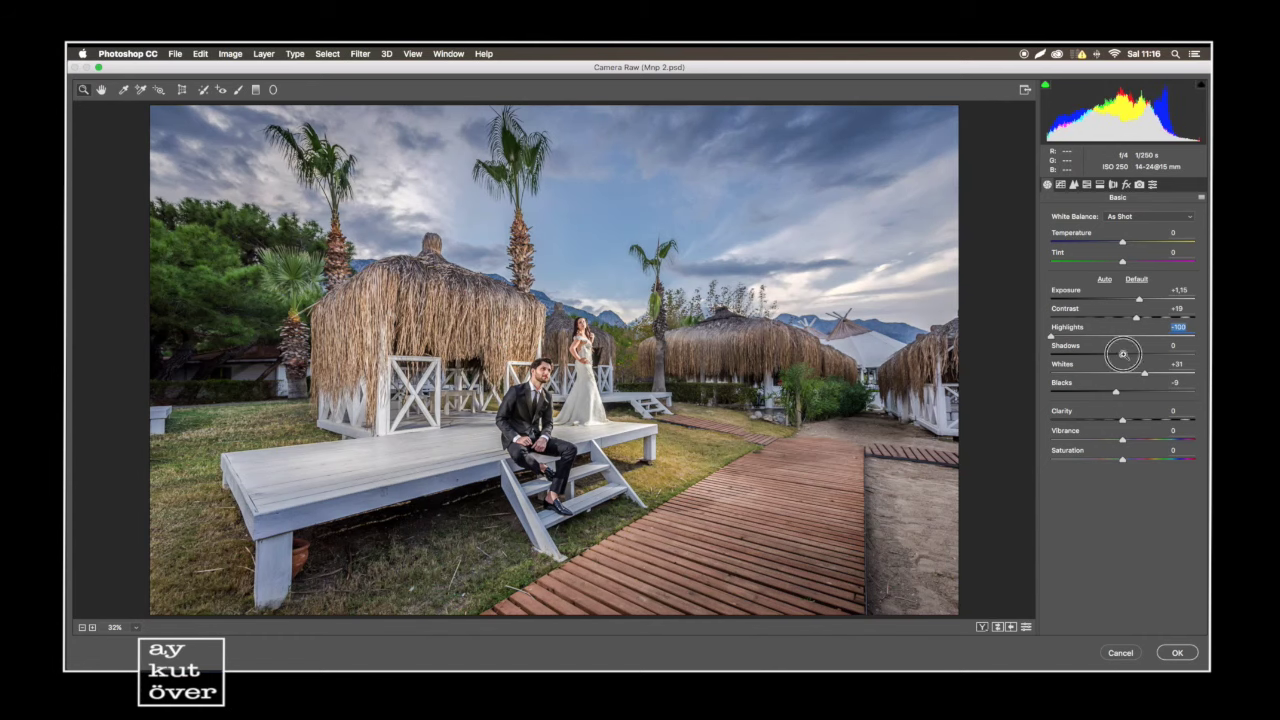
{"action": "left_click_drag", "start_coordinate": [1122, 355], "coordinate": [1197, 355]}
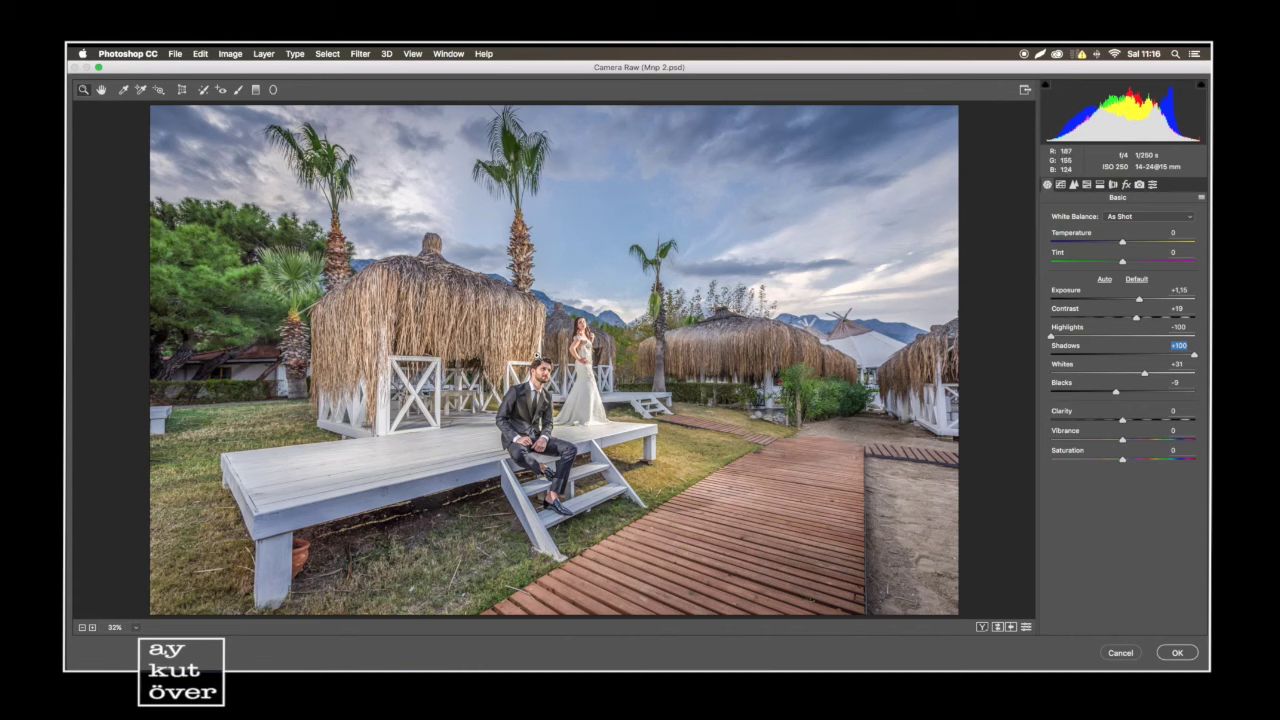
{"action": "left_click_drag", "start_coordinate": [1124, 420], "coordinate": [1136, 420]}
{"action": "left_click_drag", "start_coordinate": [1124, 243], "coordinate": [1126, 243]}
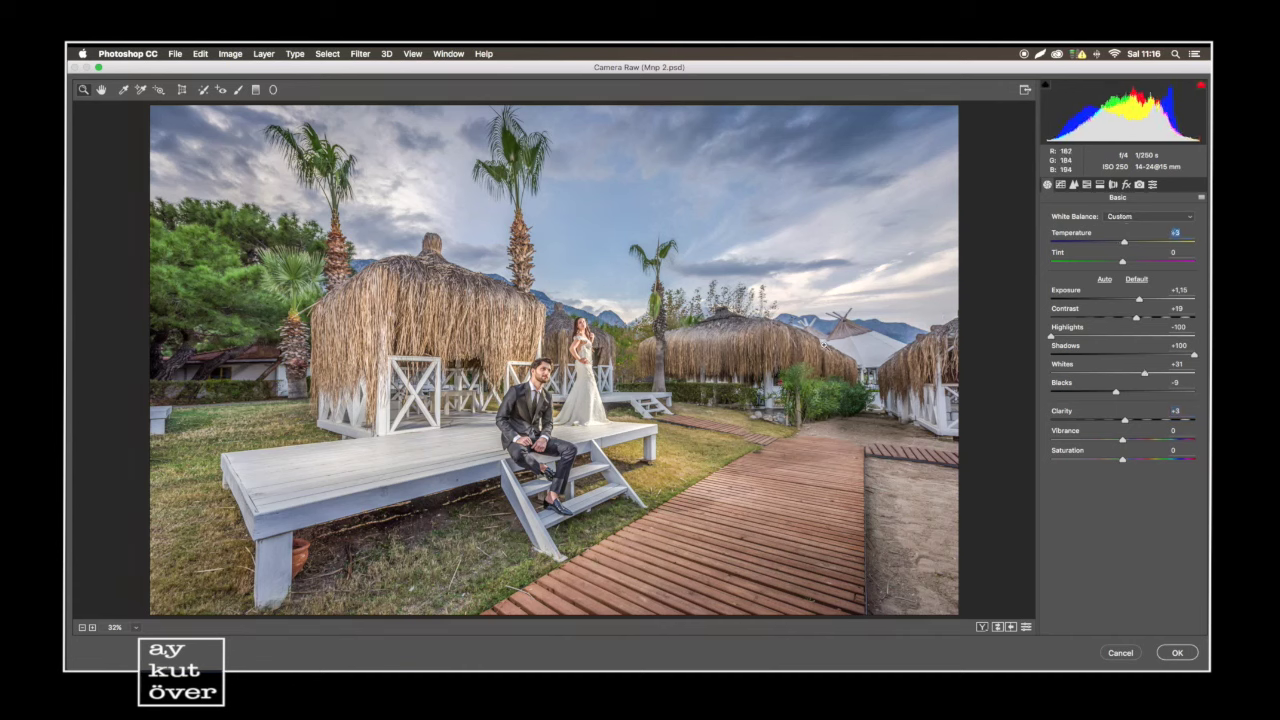
{"action": "left_click", "coordinate": [1177, 653]}
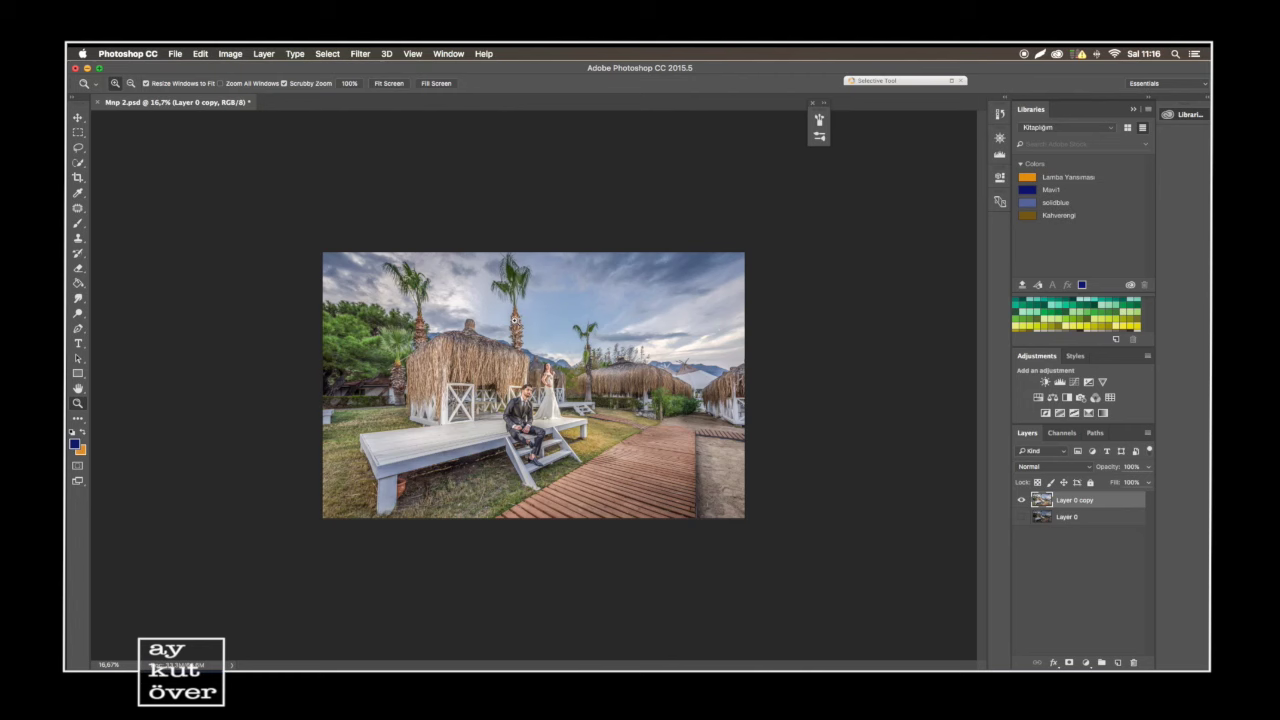
Zoom to 25% and compare the Red, Green and Blue channels individually.
{"action": "left_click", "coordinate": [527, 338]}
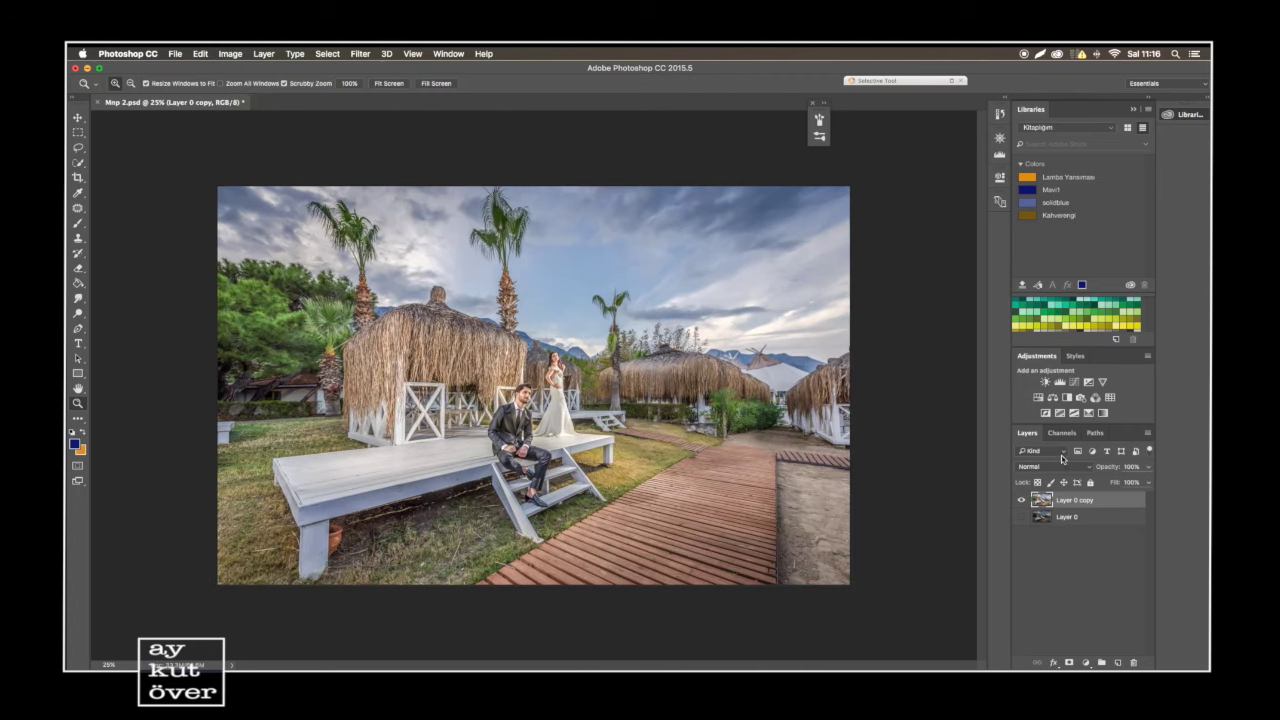
{"action": "left_click", "coordinate": [1062, 432]}
{"action": "left_click", "coordinate": [1063, 558]}
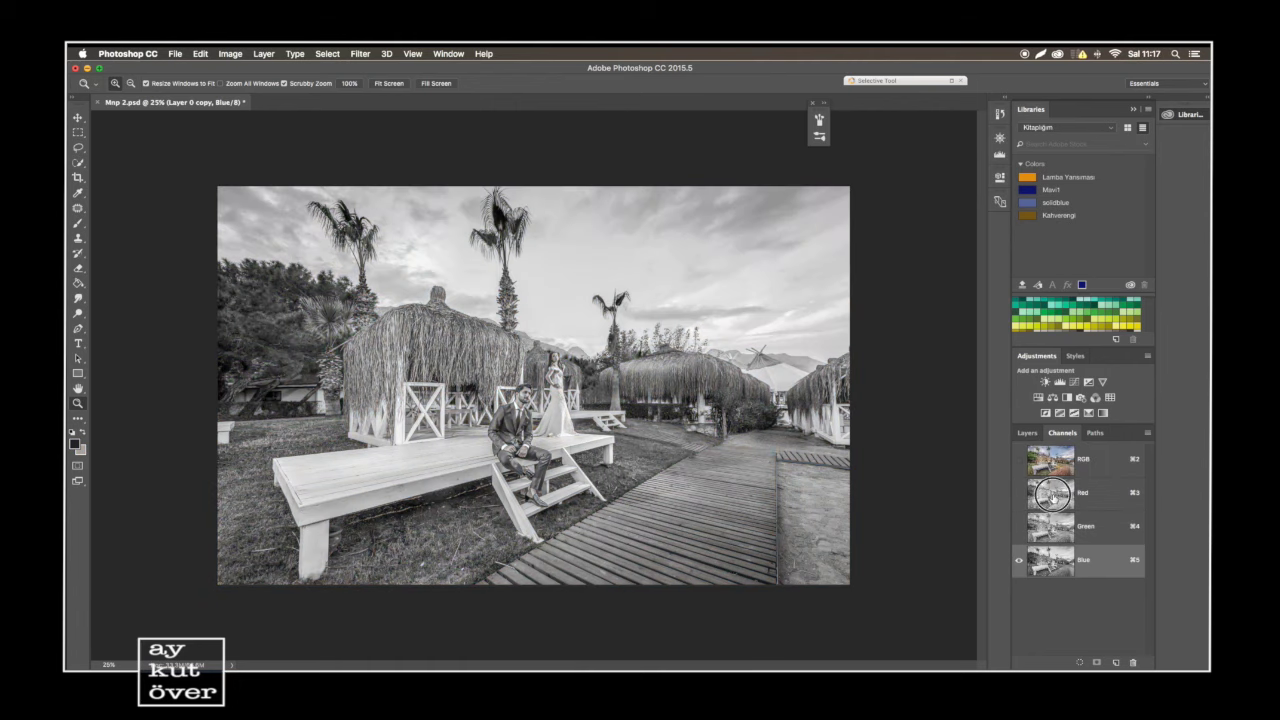
{"action": "left_click", "coordinate": [1052, 494]}
{"action": "left_click", "coordinate": [1055, 465]}
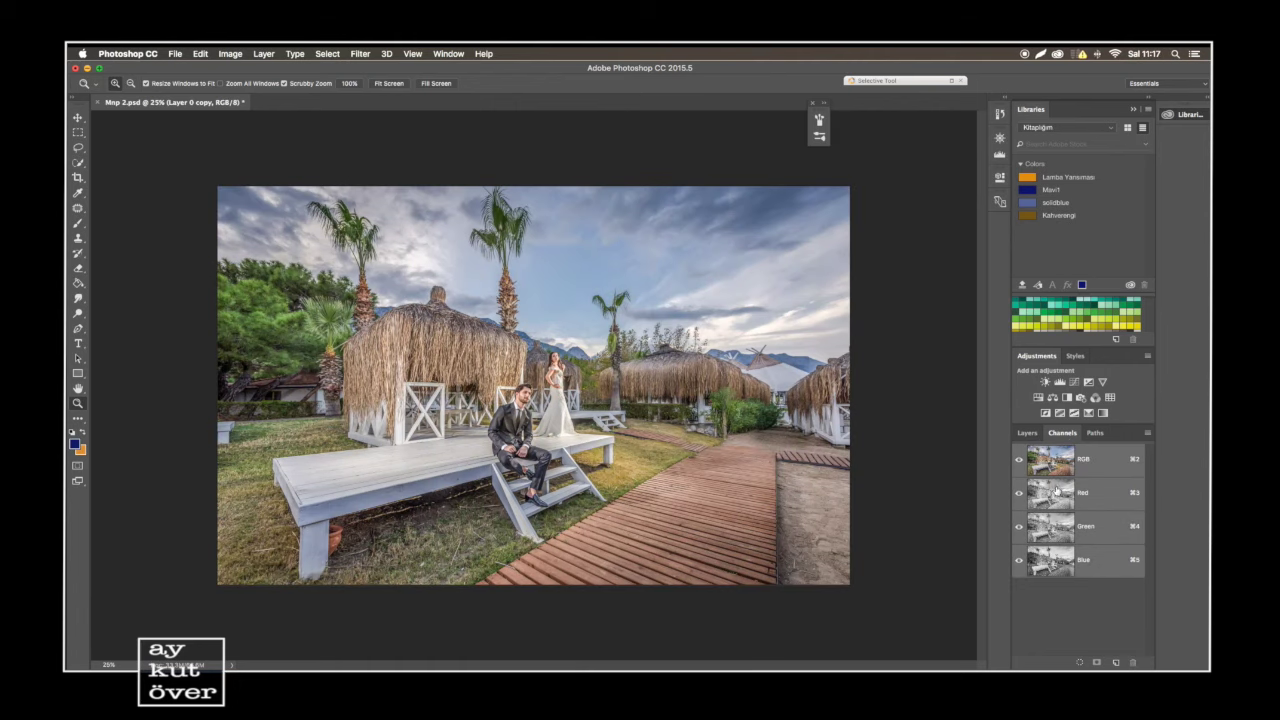
{"action": "left_click", "coordinate": [1055, 494]}
{"action": "left_click", "coordinate": [1052, 528]}
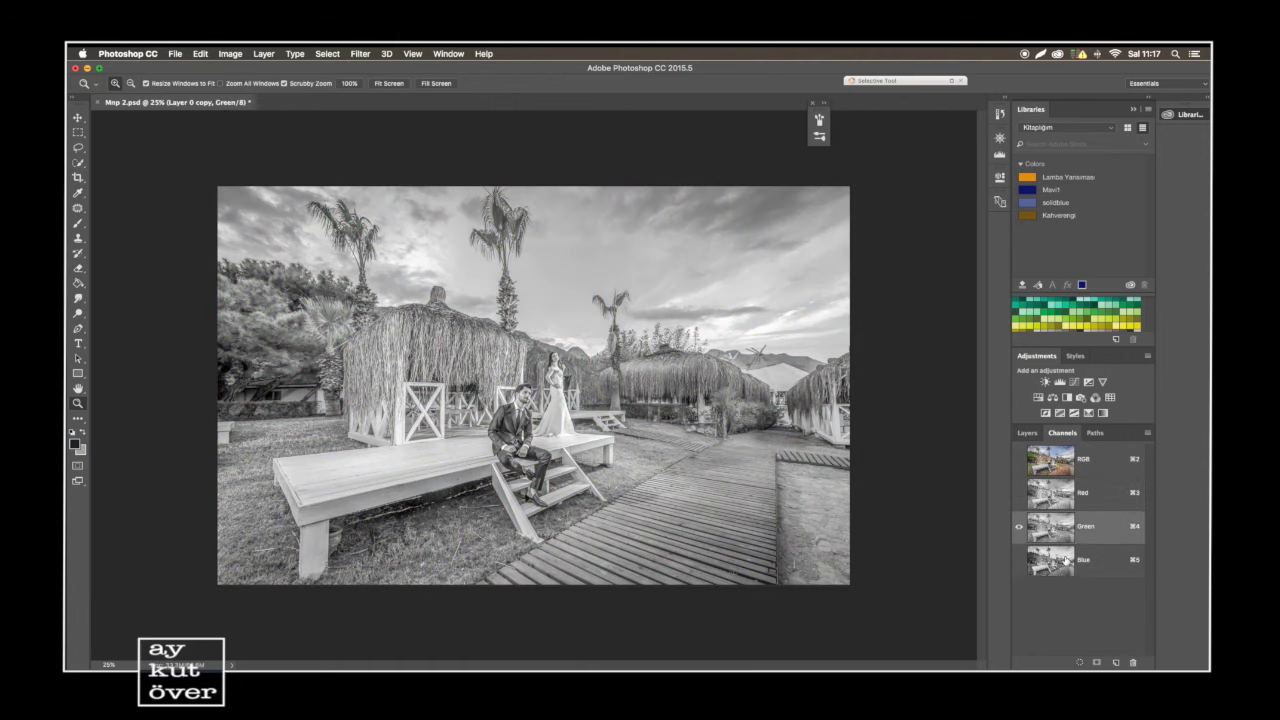
Select the high-contrast Blue channel and duplicate it as Blue copy.
{"action": "left_click", "coordinate": [1055, 563]}
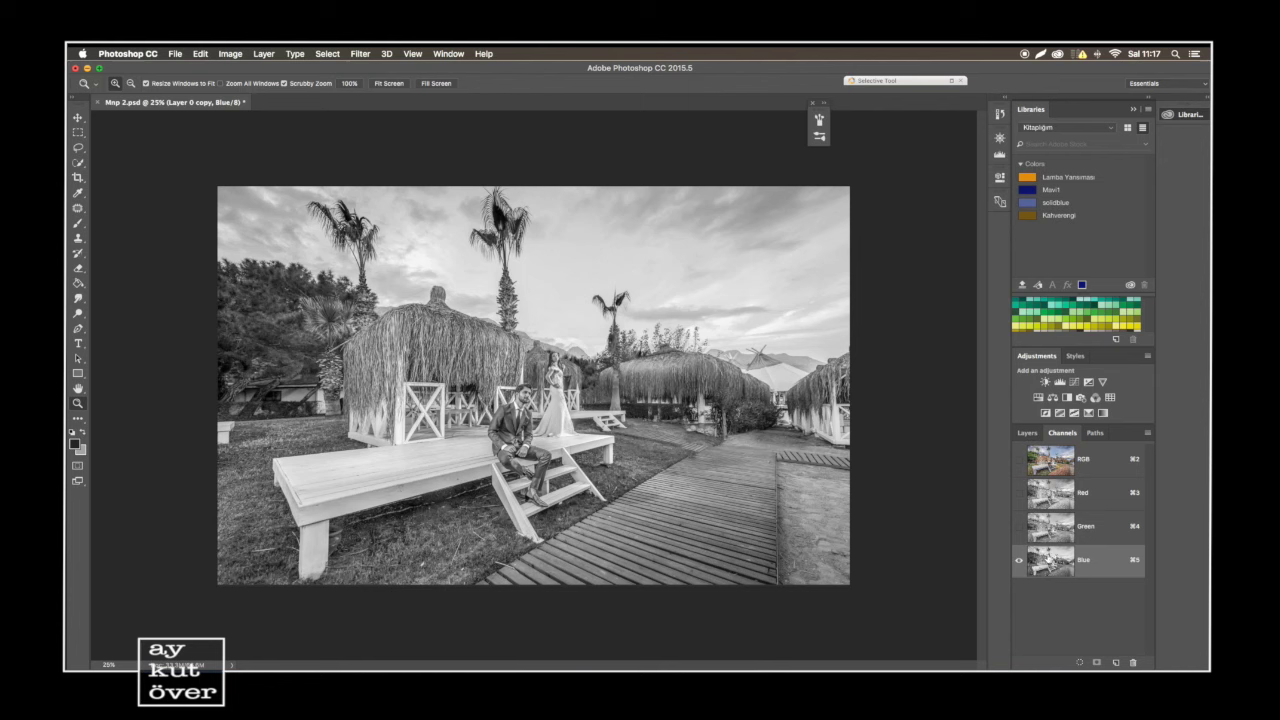
{"action": "left_click_drag", "start_coordinate": [1053, 561], "coordinate": [1117, 663]}
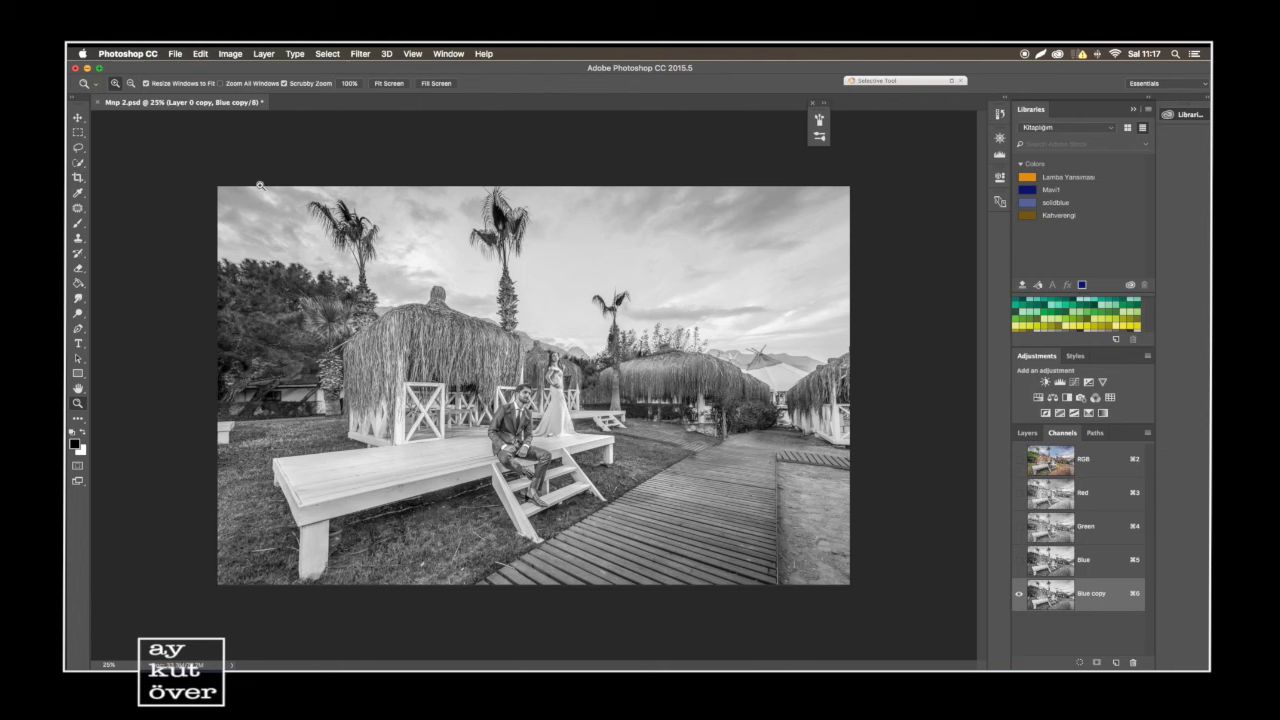
{"action": "left_click", "coordinate": [233, 55]}
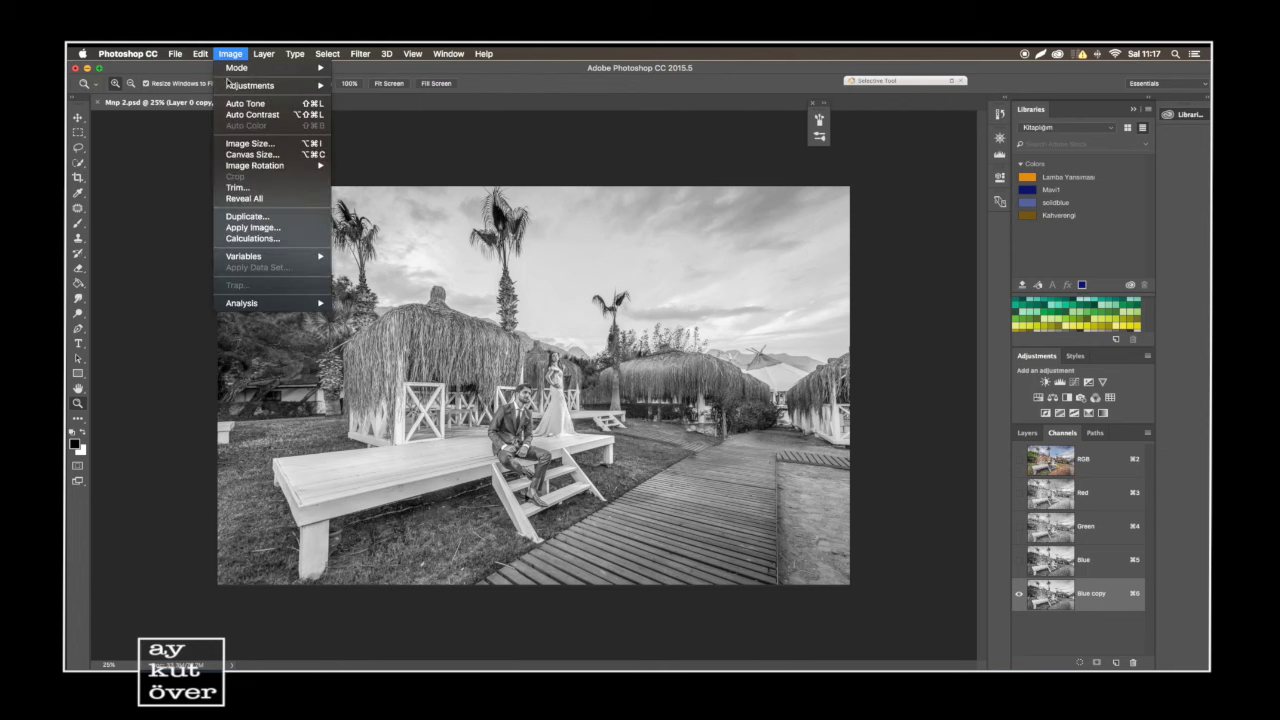
Run Calculations: inverted Blue copy Subtract Blue copy, output to a new Alpha 1 channel.
{"action": "left_click", "coordinate": [257, 238]}
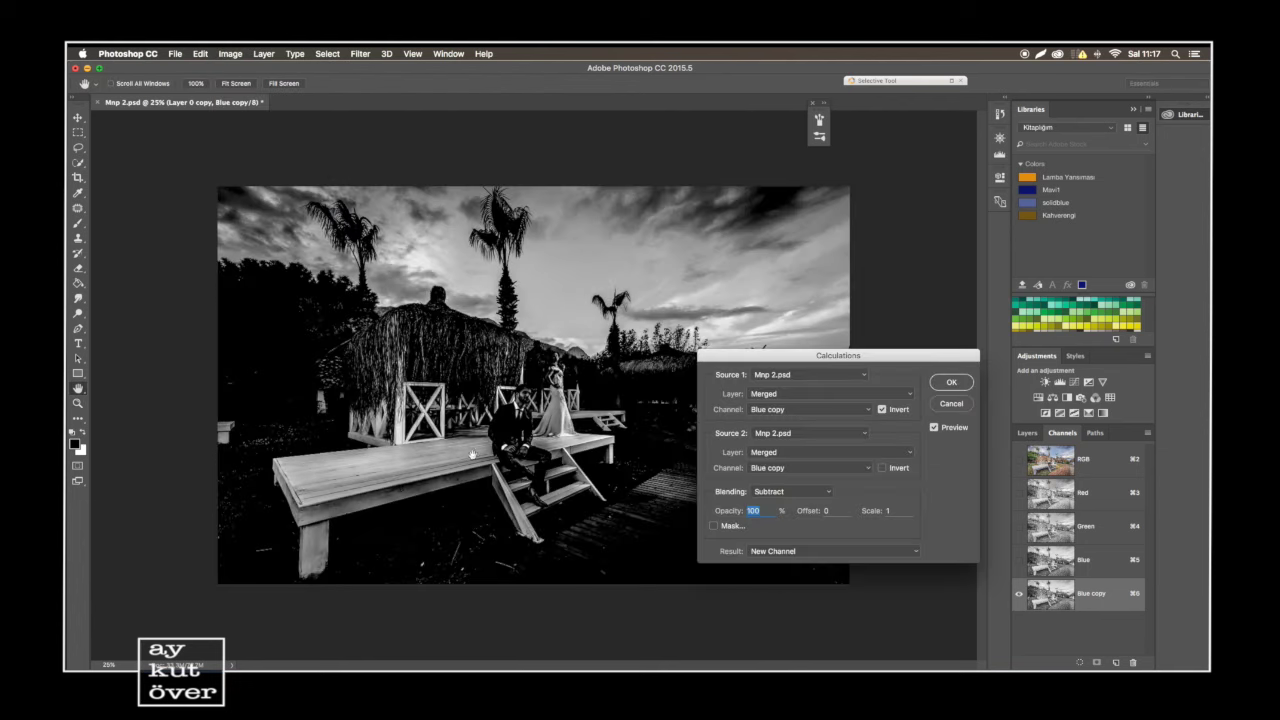
{"action": "left_click", "coordinate": [825, 489]}
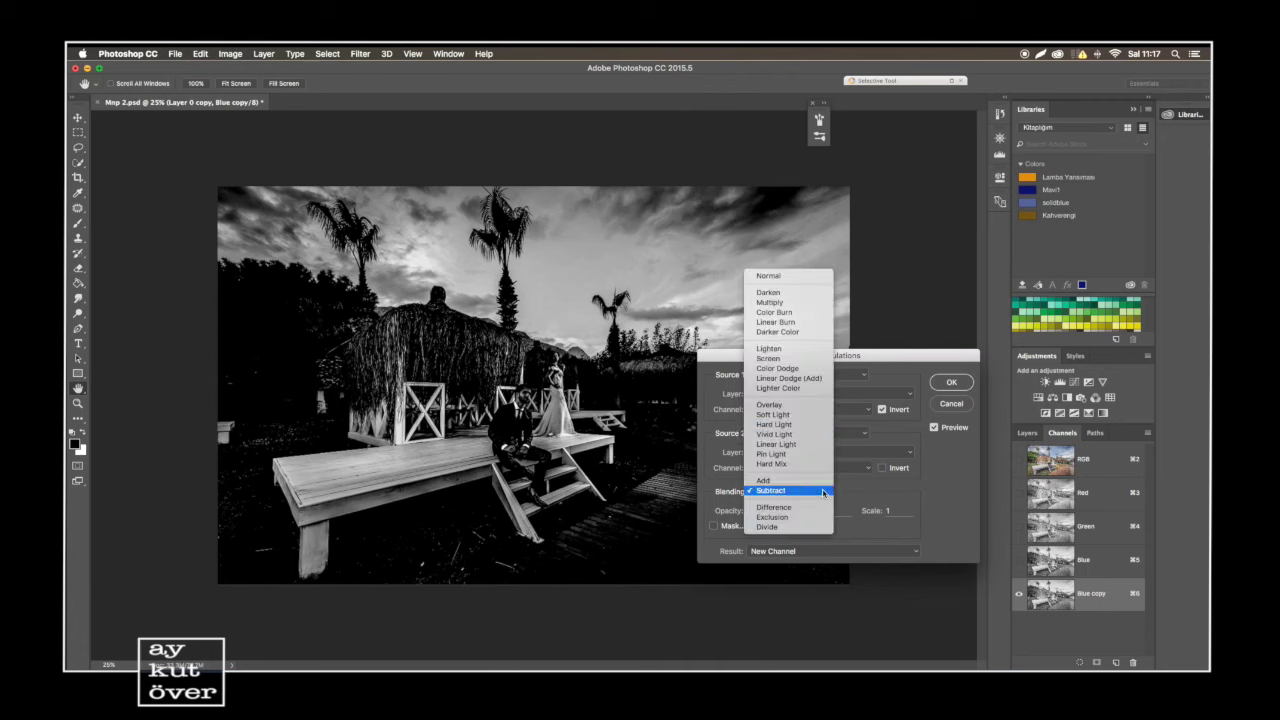
{"action": "left_click", "coordinate": [795, 316]}
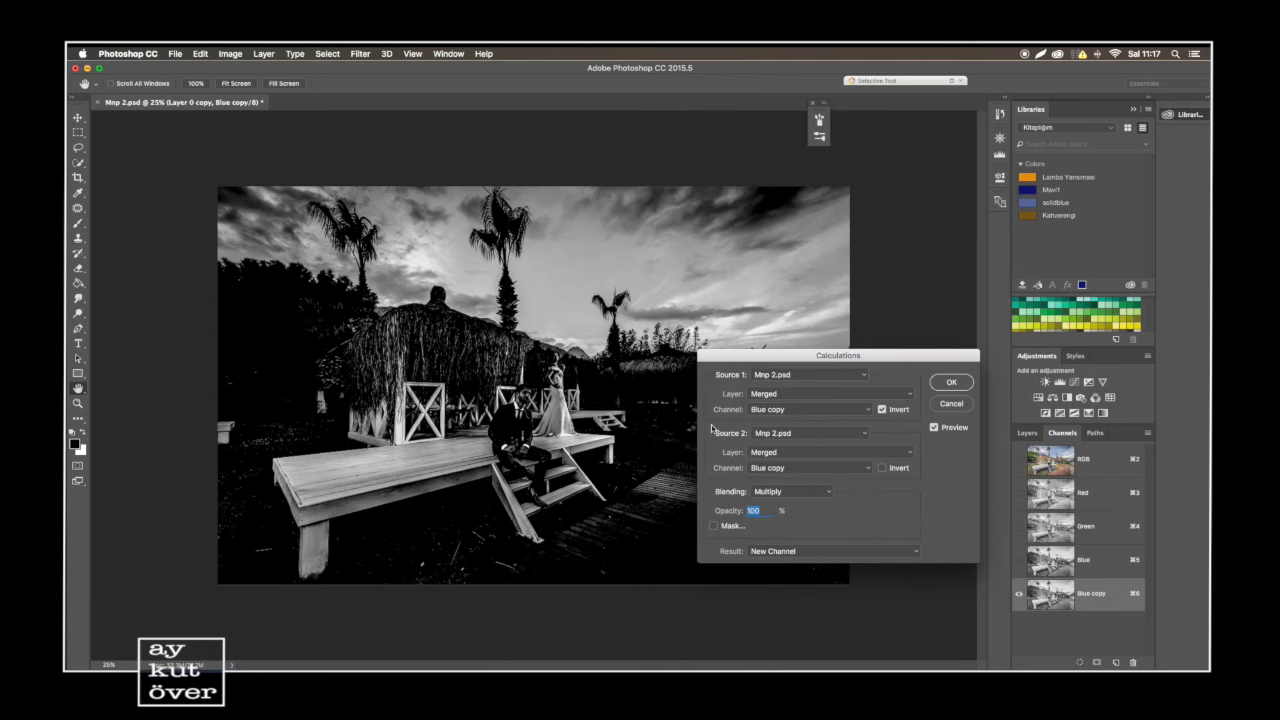
{"action": "left_click", "coordinate": [884, 410]}
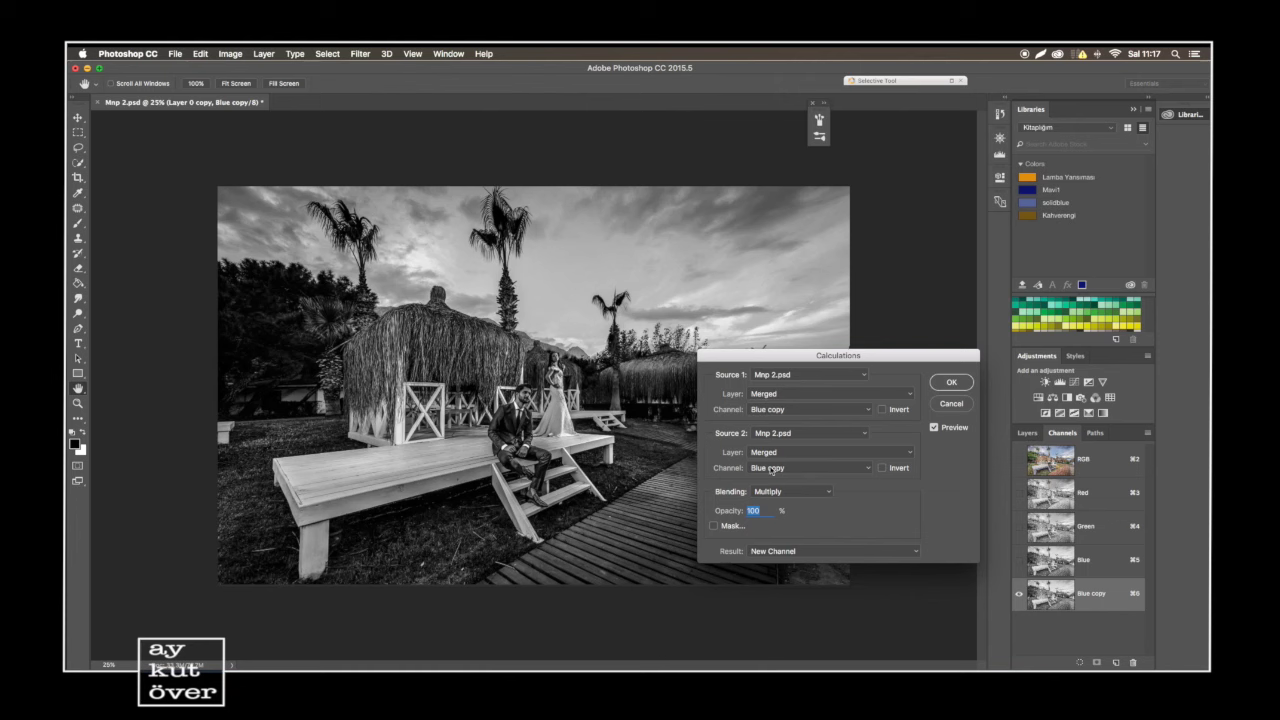
{"action": "left_click", "coordinate": [788, 498]}
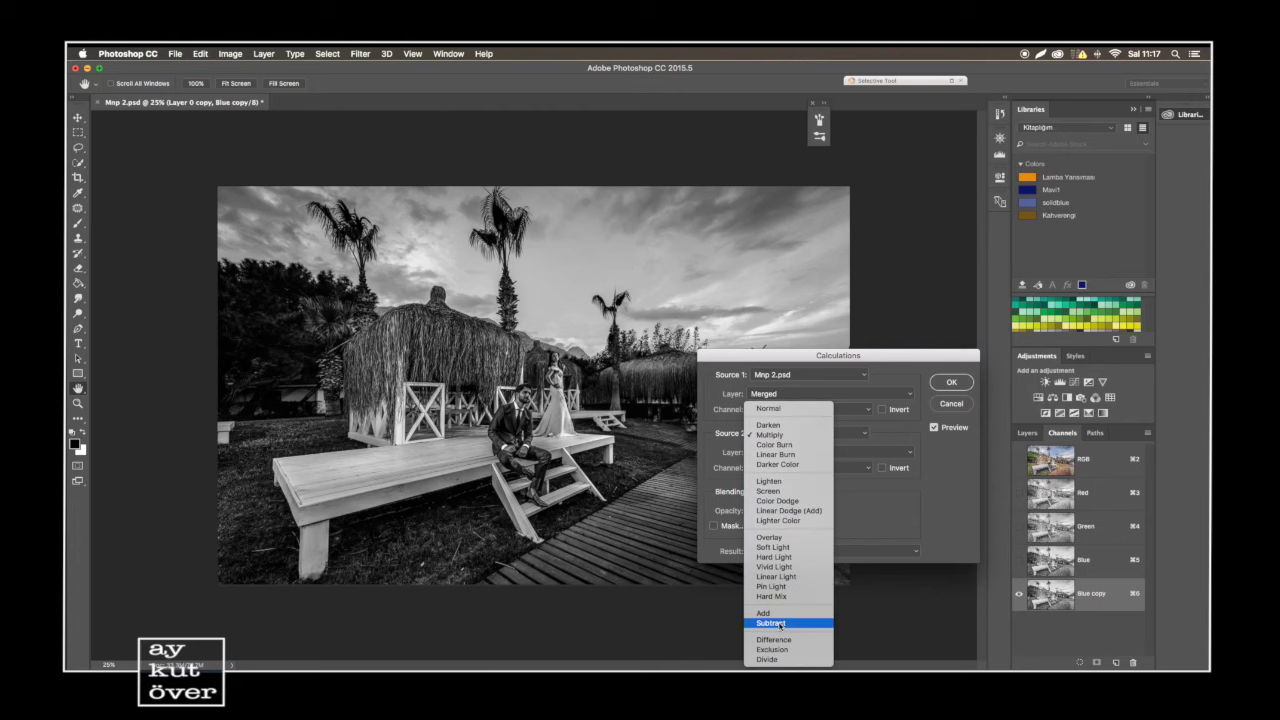
{"action": "left_click", "coordinate": [772, 622]}
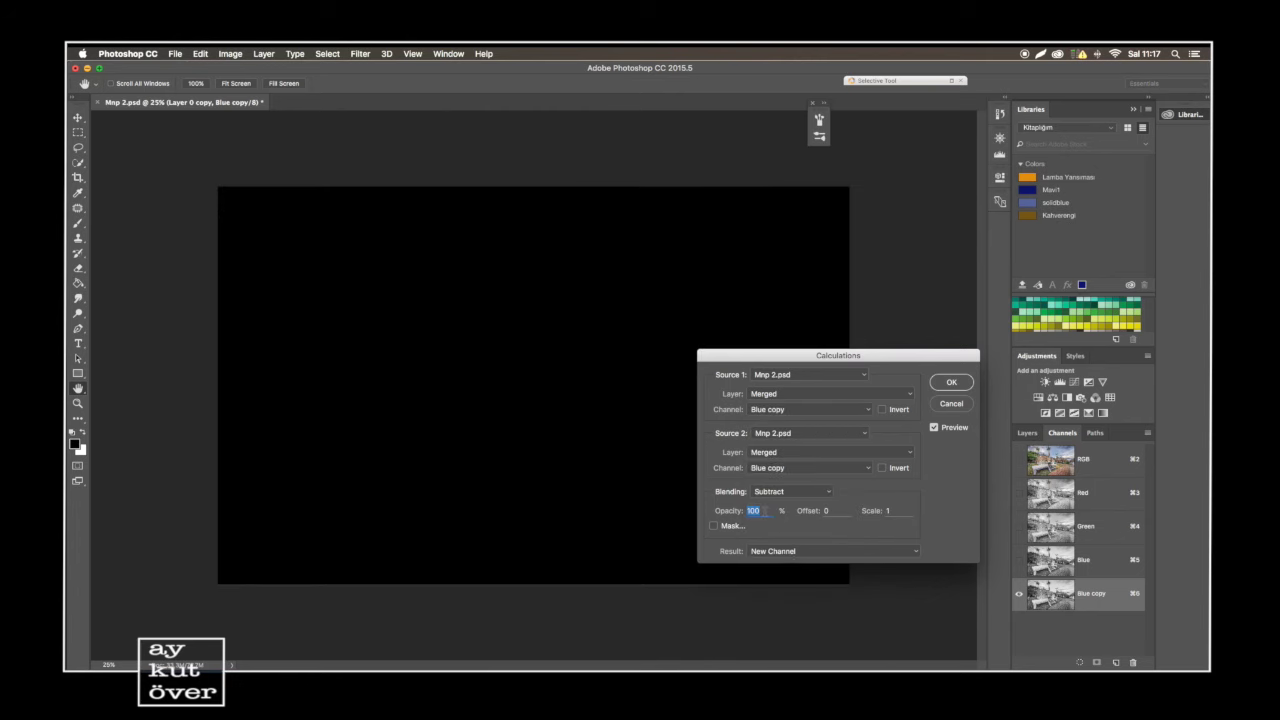
{"action": "double_click", "coordinate": [758, 510]}
{"action": "left_click", "coordinate": [818, 510]}
{"action": "double_click", "coordinate": [897, 511]}
{"action": "left_click", "coordinate": [882, 410]}
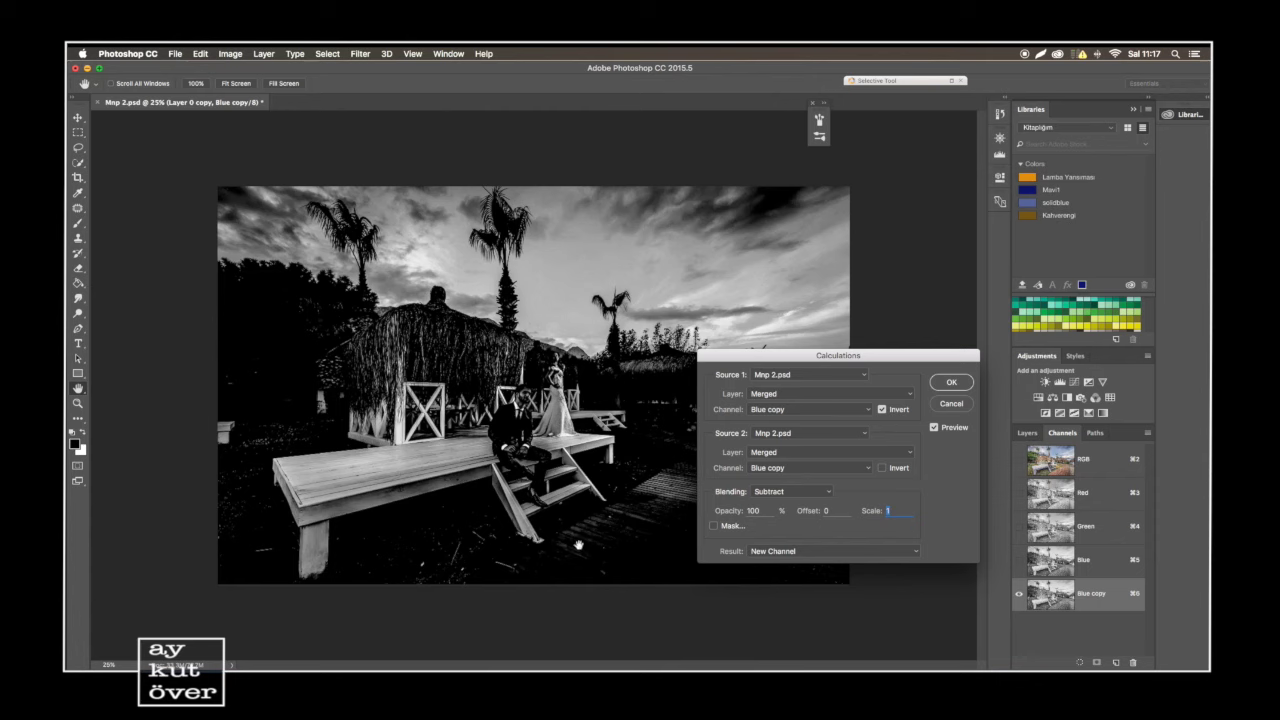
{"action": "left_click", "coordinate": [953, 384]}
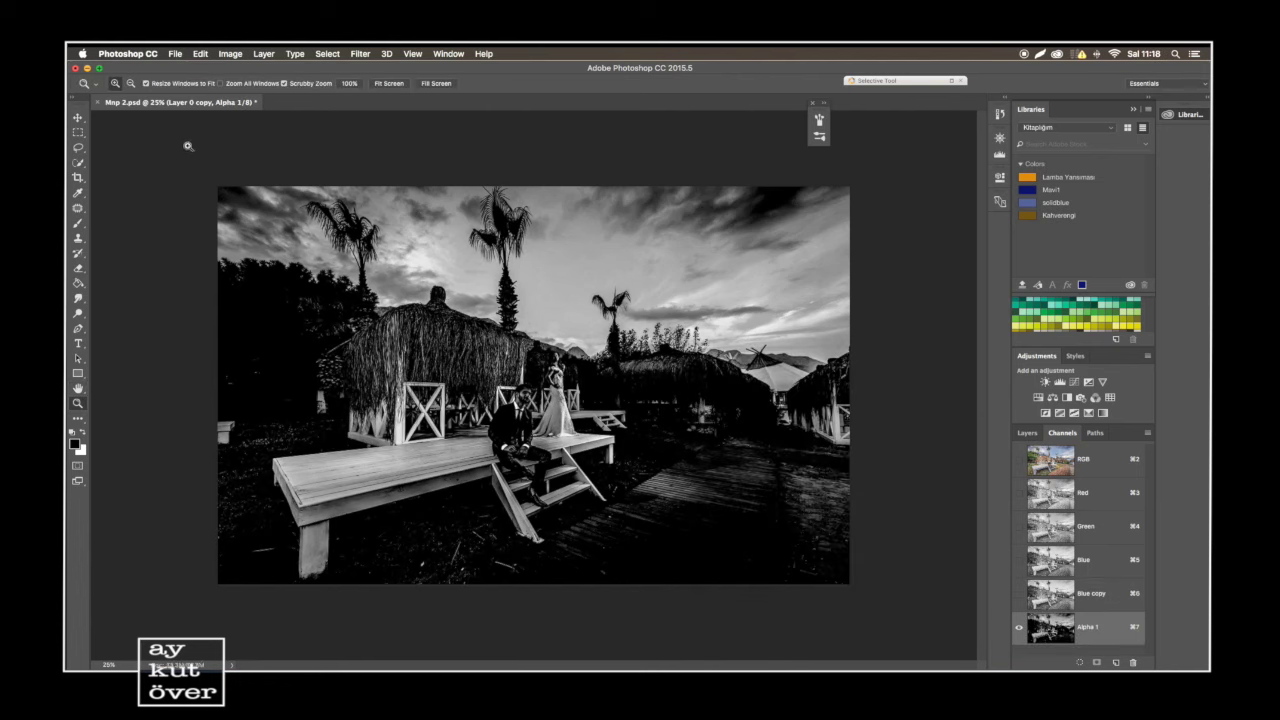
Set the Brush tool to Overlay mode and zoom the view in to 50%.
{"action": "left_click", "coordinate": [79, 224]}
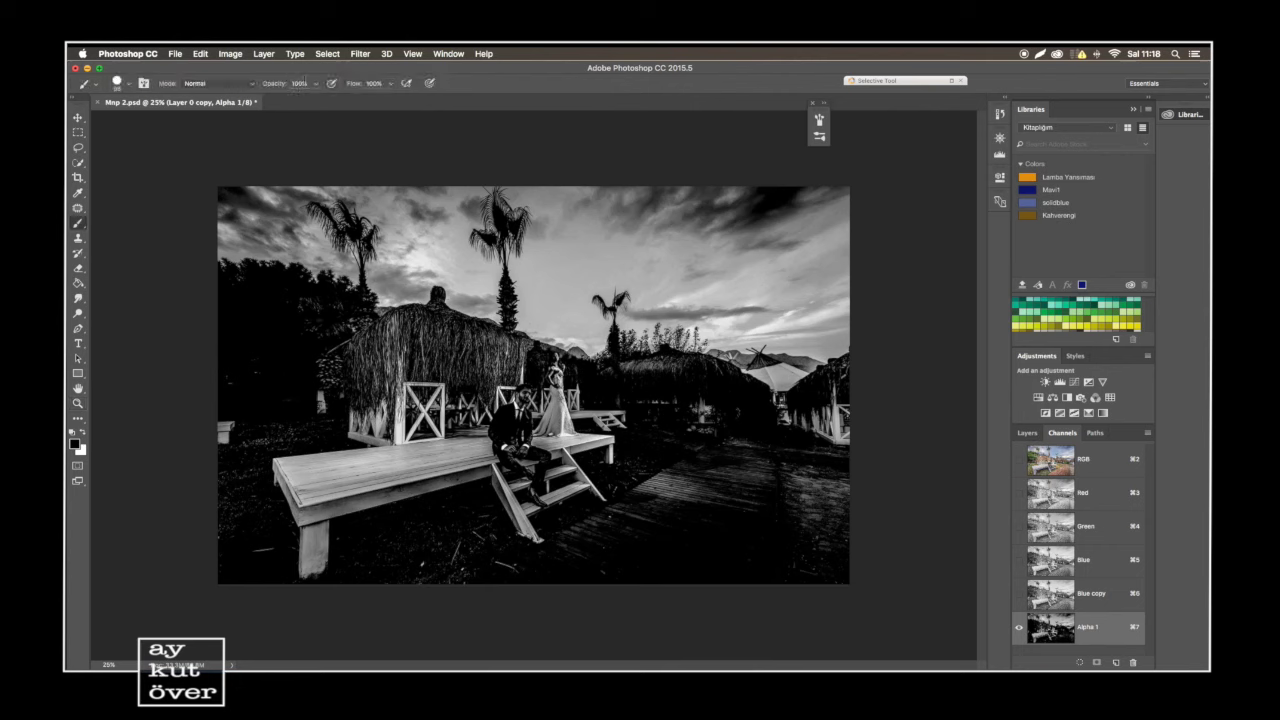
{"action": "left_click", "coordinate": [255, 87]}
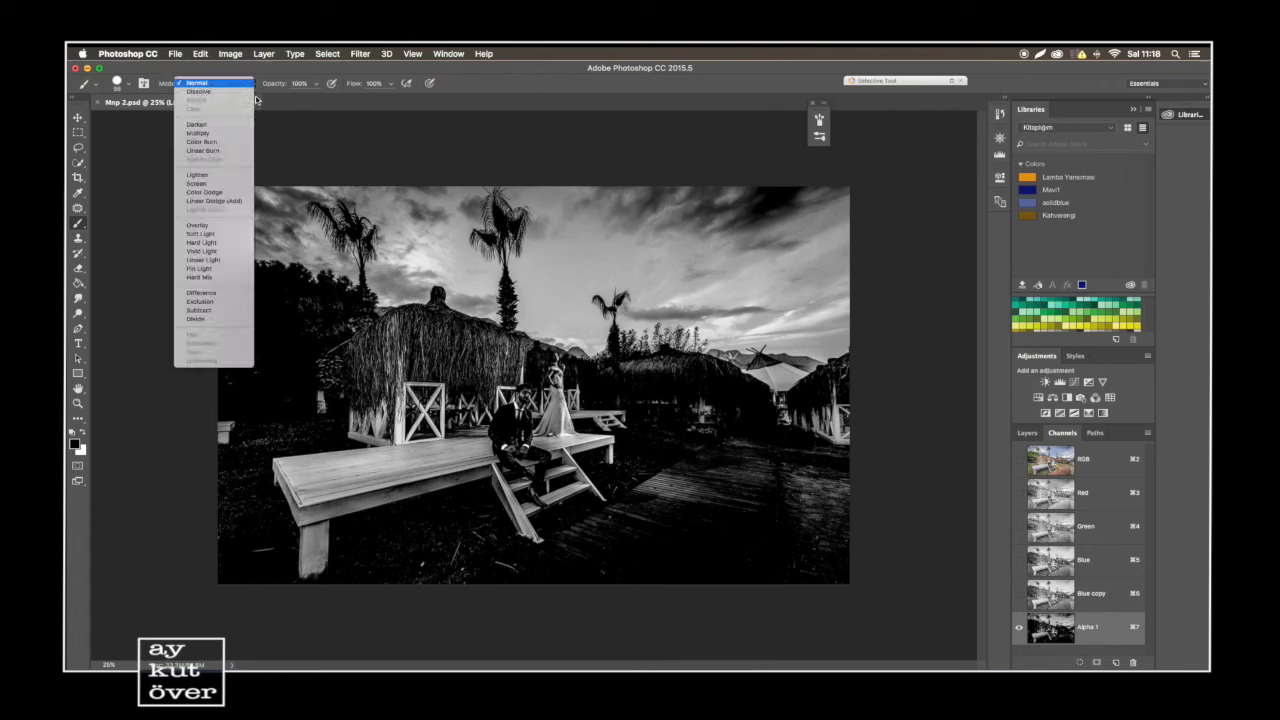
{"action": "left_click", "coordinate": [218, 225]}
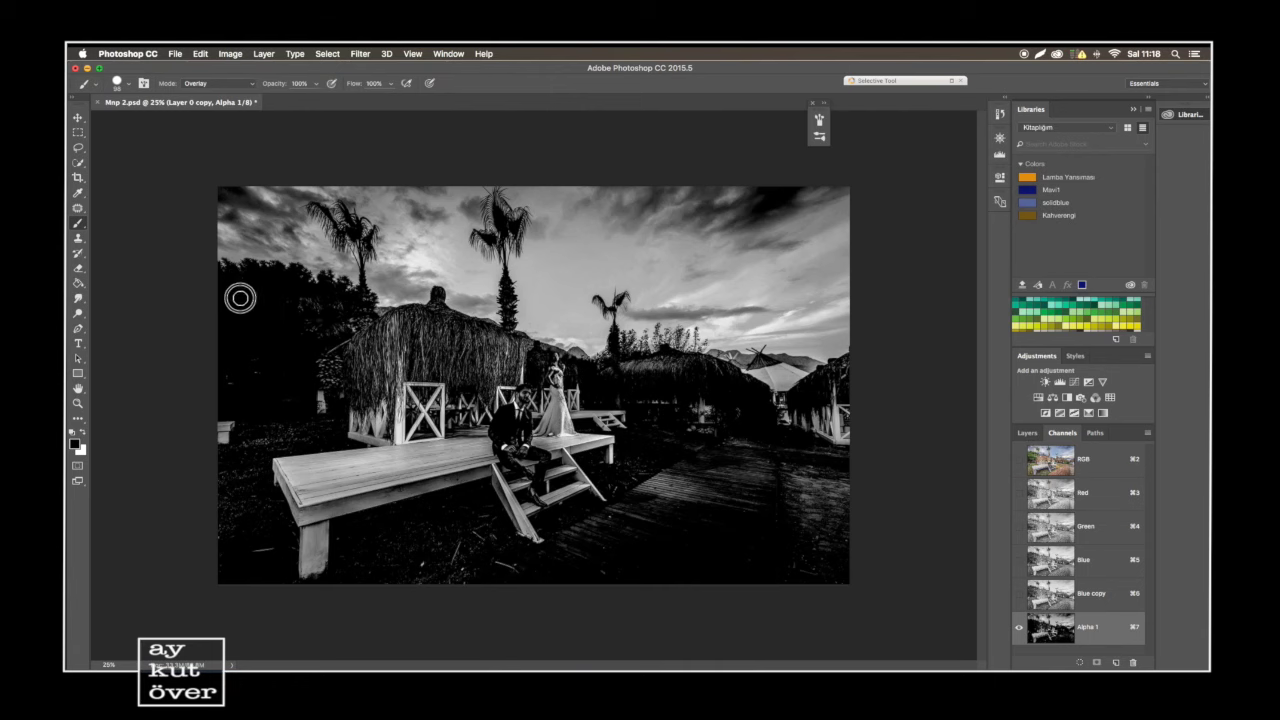
{"action": "key", "text": "z"}
{"action": "left_click", "coordinate": [251, 284]}
{"action": "left_click", "coordinate": [251, 284]}
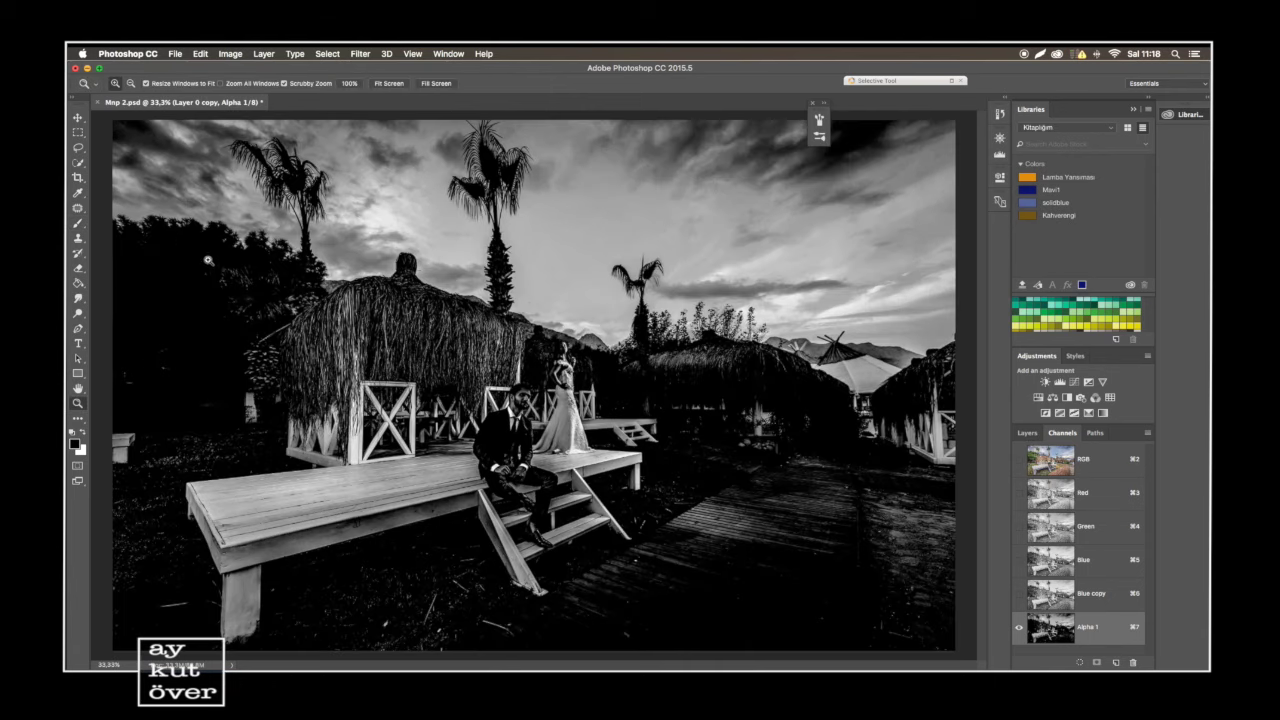
{"action": "left_click", "coordinate": [157, 245]}
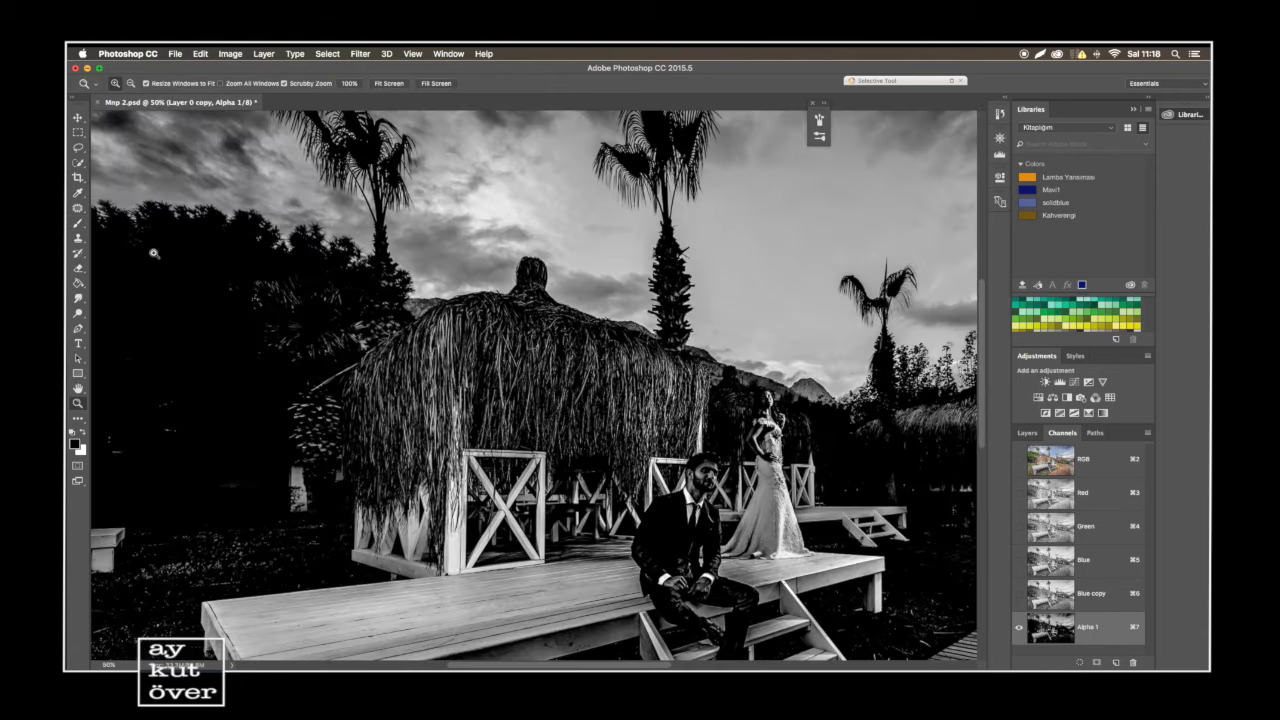
Darken the thatched roof top, peak straws and edge near the tall plant.
{"action": "key", "text": "b"}
{"action": "mouse_move", "coordinate": [334, 282]}
{"action": "left_mouse_down"}
{"action": "mouse_move", "coordinate": [414, 306]}
{"action": "mouse_move", "coordinate": [320, 306]}
{"action": "mouse_move", "coordinate": [331, 314]}
{"action": "mouse_move", "coordinate": [520, 336]}
{"action": "left_mouse_up"}
{"action": "scroll", "coordinate": [520, 336], "scroll_direction": "up", "scroll_amount": 3}
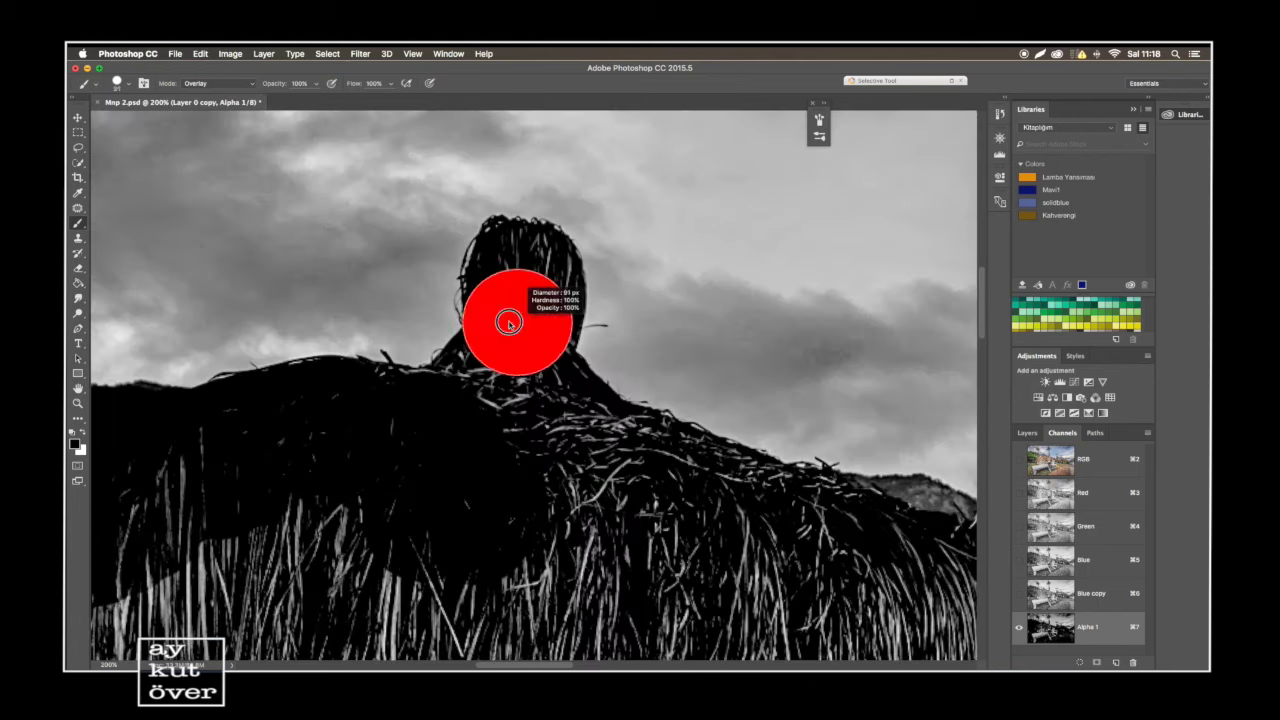
{"action": "mouse_move", "coordinate": [552, 249]}
{"action": "left_mouse_down"}
{"action": "mouse_move", "coordinate": [540, 360]}
{"action": "mouse_move", "coordinate": [623, 417]}
{"action": "mouse_move", "coordinate": [821, 489]}
{"action": "left_mouse_up"}
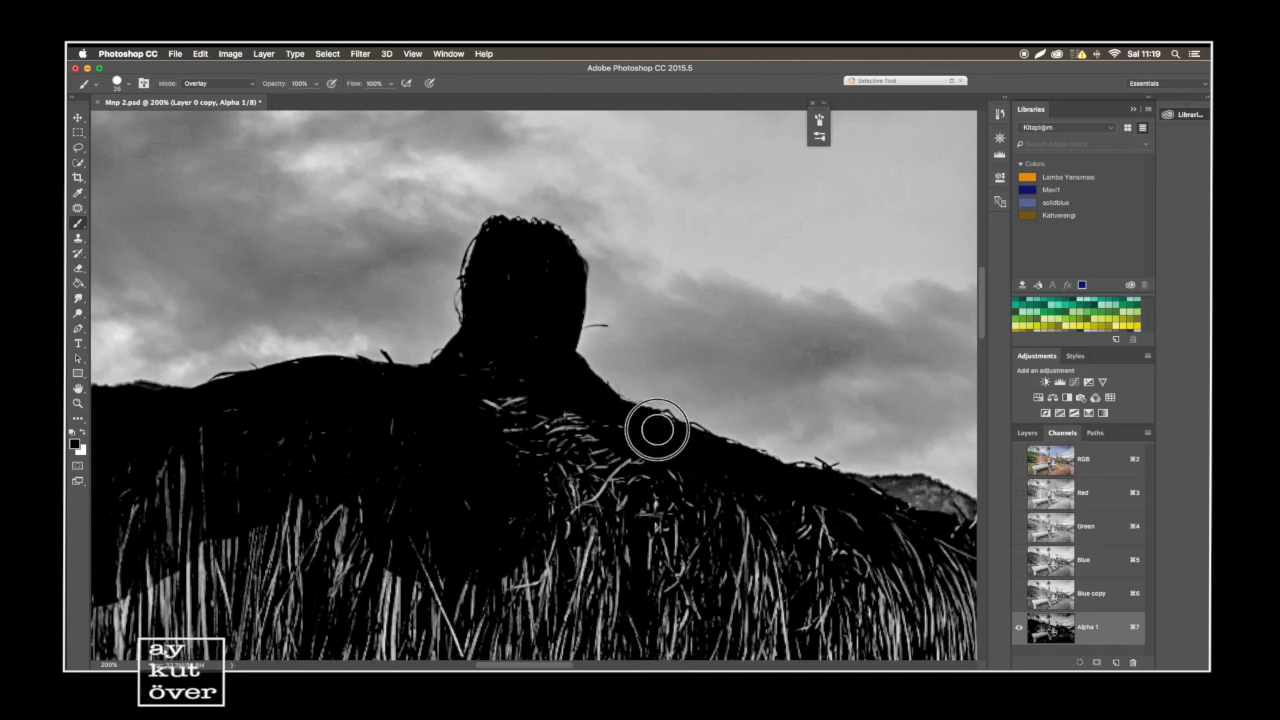
{"action": "scroll", "coordinate": [471, 351], "scroll_direction": "right", "scroll_amount": 10}
{"action": "mouse_move", "coordinate": [500, 463]}
{"action": "left_mouse_down"}
{"action": "mouse_move", "coordinate": [601, 470]}
{"action": "mouse_move", "coordinate": [480, 466]}
{"action": "mouse_move", "coordinate": [711, 480]}
{"action": "mouse_move", "coordinate": [757, 300]}
{"action": "mouse_move", "coordinate": [757, 491]}
{"action": "mouse_move", "coordinate": [729, 529]}
{"action": "left_mouse_up"}
Shrink the brush and zoom in to 300% on the palm trunk.
{"action": "key", "text": "bracketleft"}
{"action": "scroll", "coordinate": [700, 440], "scroll_direction": "up", "scroll_amount": 3}
{"action": "scroll", "coordinate": [680, 363], "scroll_direction": "up", "scroll_amount": 3}
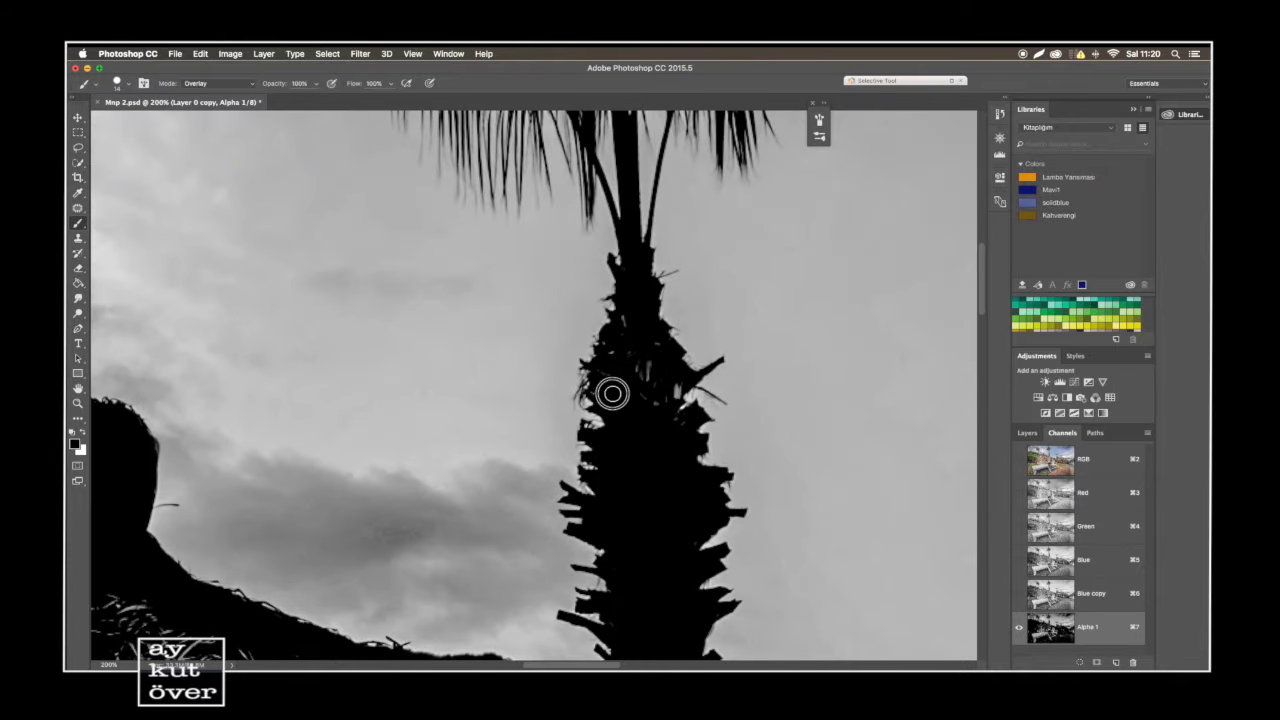
{"action": "scroll", "coordinate": [640, 380], "scroll_direction": "up", "scroll_amount": 5}
{"action": "key", "text": "bracketleft"}
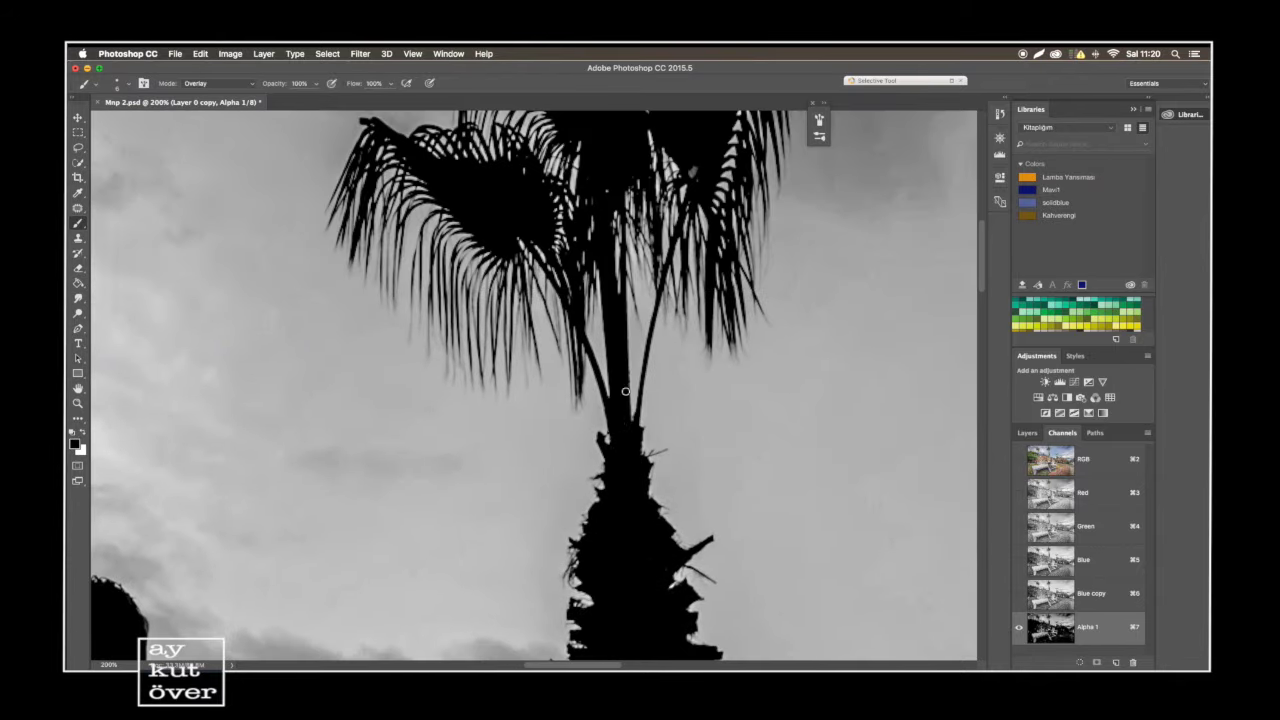
{"action": "key", "text": "z"}
{"action": "left_click_drag", "start_coordinate": [610, 401], "coordinate": [439, 541]}
{"action": "left_click", "coordinate": [439, 541]}
{"action": "key", "text": "b"}
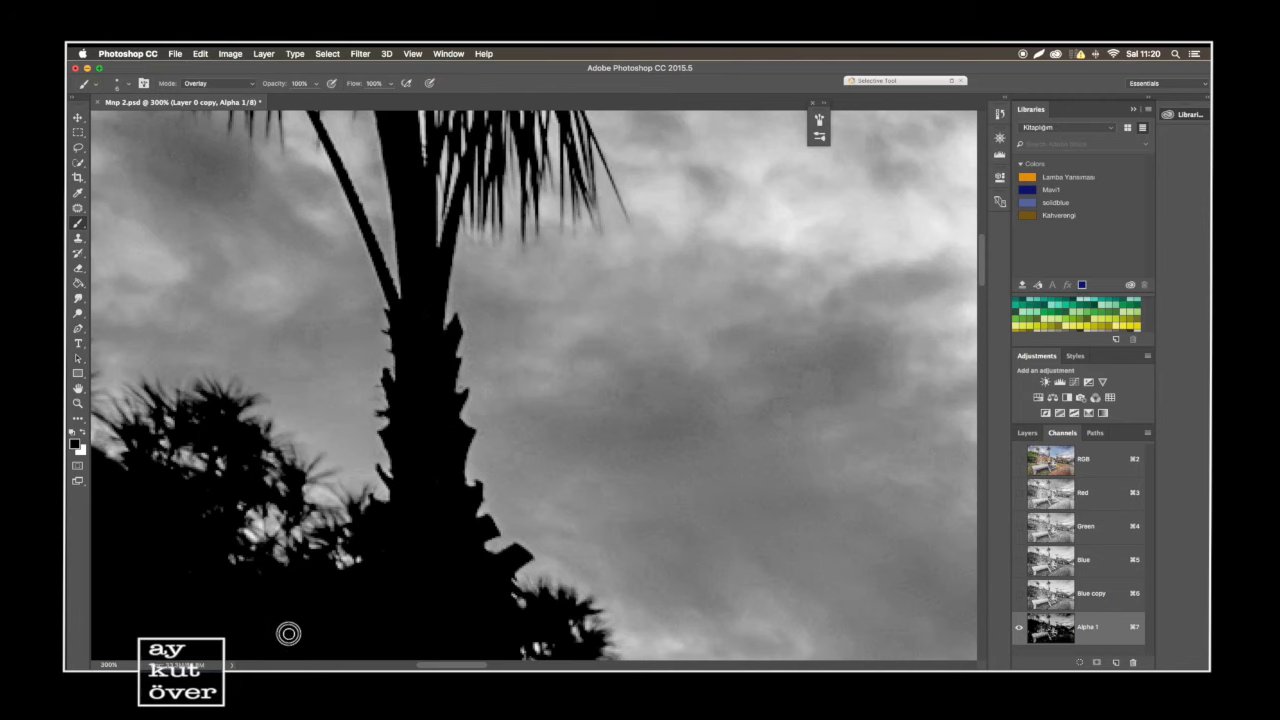
{"action": "scroll", "coordinate": [446, 437], "scroll_direction": "left", "scroll_amount": 5}
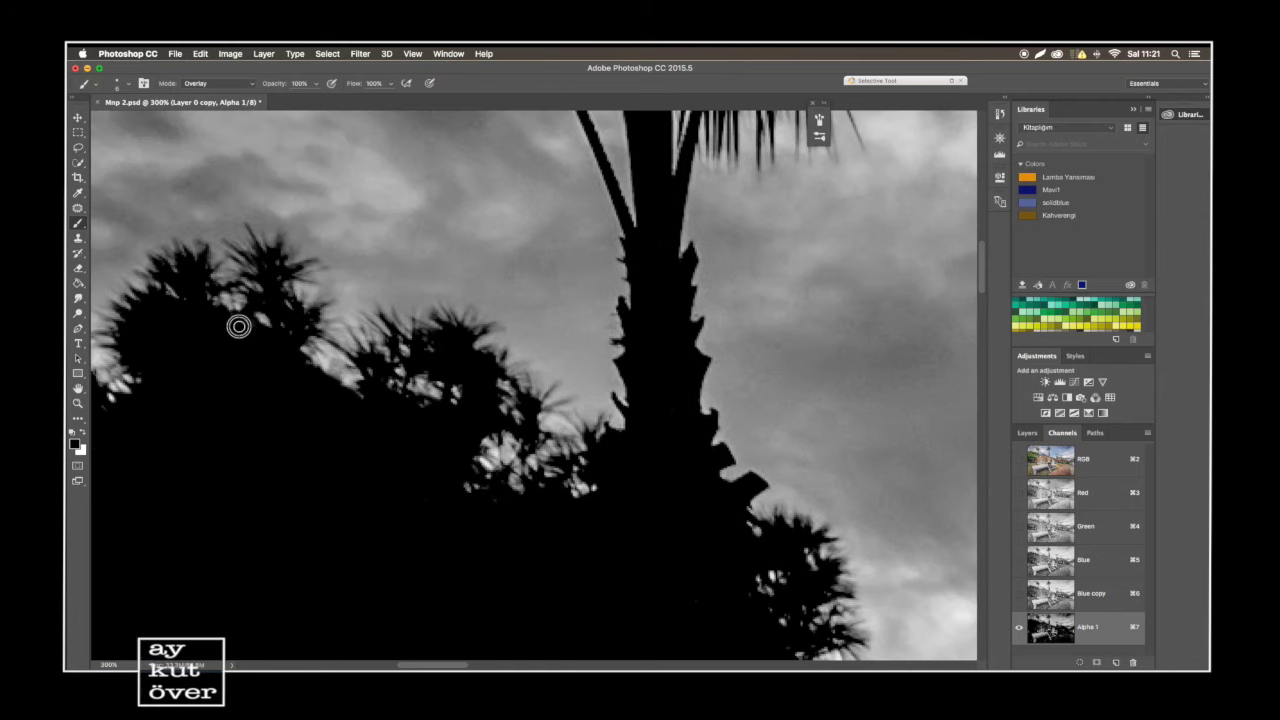
{"action": "scroll", "coordinate": [380, 410], "scroll_direction": "right", "scroll_amount": 10}
{"action": "scroll", "coordinate": [380, 410], "scroll_direction": "down", "scroll_amount": 5}
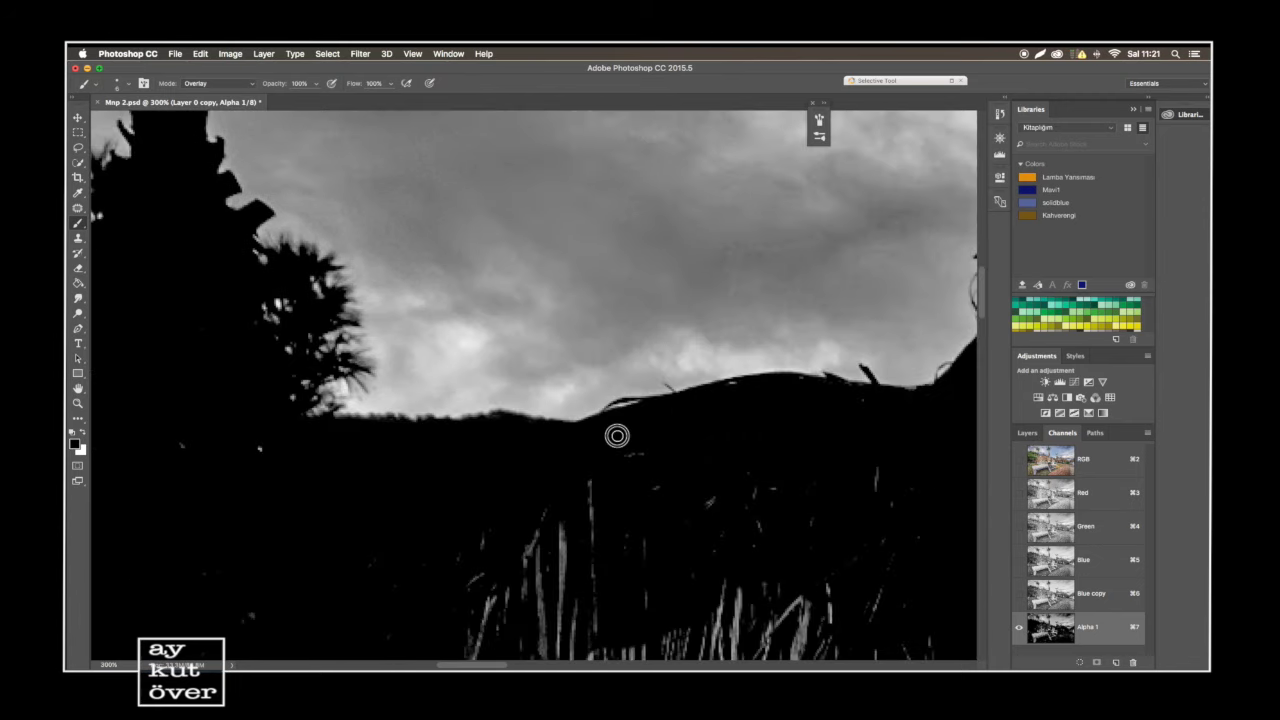
{"action": "scroll", "coordinate": [608, 434], "scroll_direction": "left", "scroll_amount": 5}
{"action": "scroll", "coordinate": [560, 420], "scroll_direction": "up", "scroll_amount": 5}
{"action": "scroll", "coordinate": [497, 395], "scroll_direction": "down", "scroll_amount": 3}
Enlarge the brush and paint the hill ridge black.
{"action": "key", "text": "bracketright"}
{"action": "key", "text": "bracketright"}
{"action": "key", "text": "bracketright"}
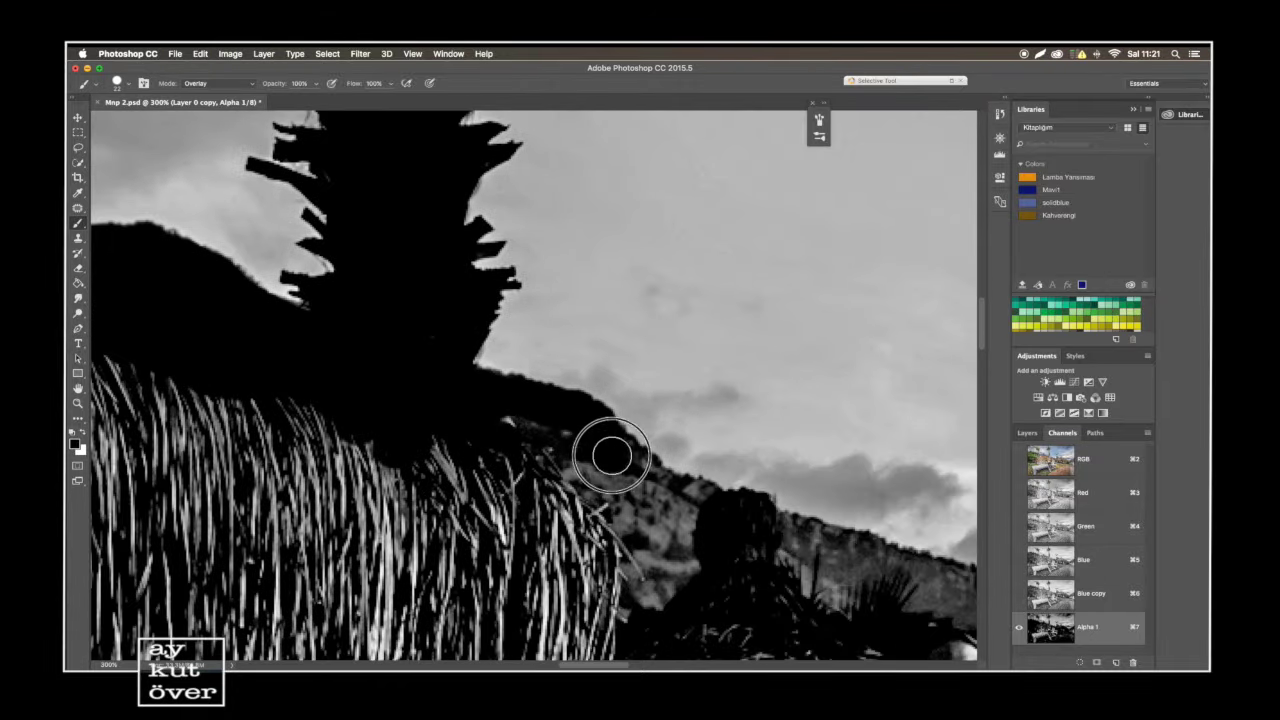
{"action": "scroll", "coordinate": [589, 500], "scroll_direction": "right", "scroll_amount": 5}
{"action": "scroll", "coordinate": [589, 500], "scroll_direction": "down", "scroll_amount": 2}
{"action": "mouse_move", "coordinate": [418, 396]}
{"action": "left_mouse_down"}
{"action": "mouse_move", "coordinate": [594, 449]}
{"action": "mouse_move", "coordinate": [866, 457]}
{"action": "left_mouse_up"}
{"action": "scroll", "coordinate": [615, 516], "scroll_direction": "right", "scroll_amount": 5}
{"action": "scroll", "coordinate": [615, 516], "scroll_direction": "right", "scroll_amount": 5}
{"action": "scroll", "coordinate": [615, 516], "scroll_direction": "down", "scroll_amount": 3}
{"action": "mouse_move", "coordinate": [394, 386]}
{"action": "left_mouse_down"}
{"action": "mouse_move", "coordinate": [263, 277]}
{"action": "mouse_move", "coordinate": [305, 400]}
{"action": "left_mouse_up"}
Zoom to 300% on the tree line and darken the hill and windmill sticks.
{"action": "key", "text": "ctrl+1"}
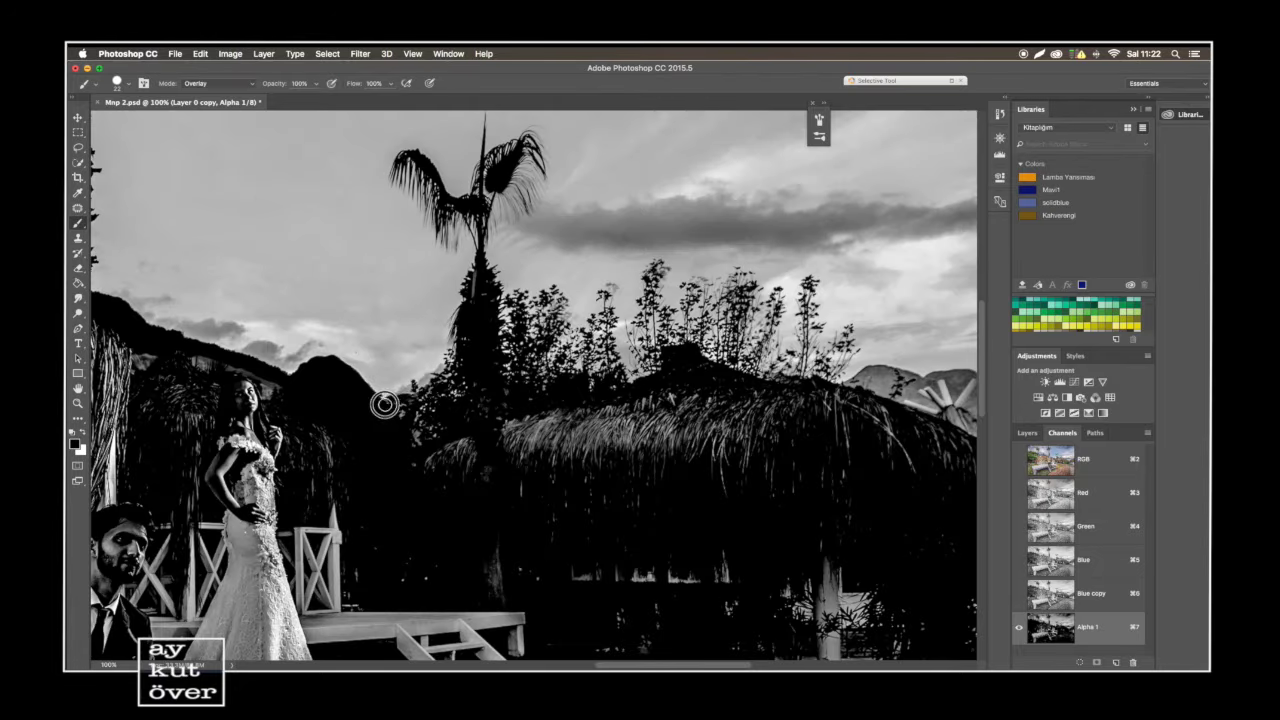
{"action": "key", "text": "z"}
{"action": "left_click", "coordinate": [464, 340]}
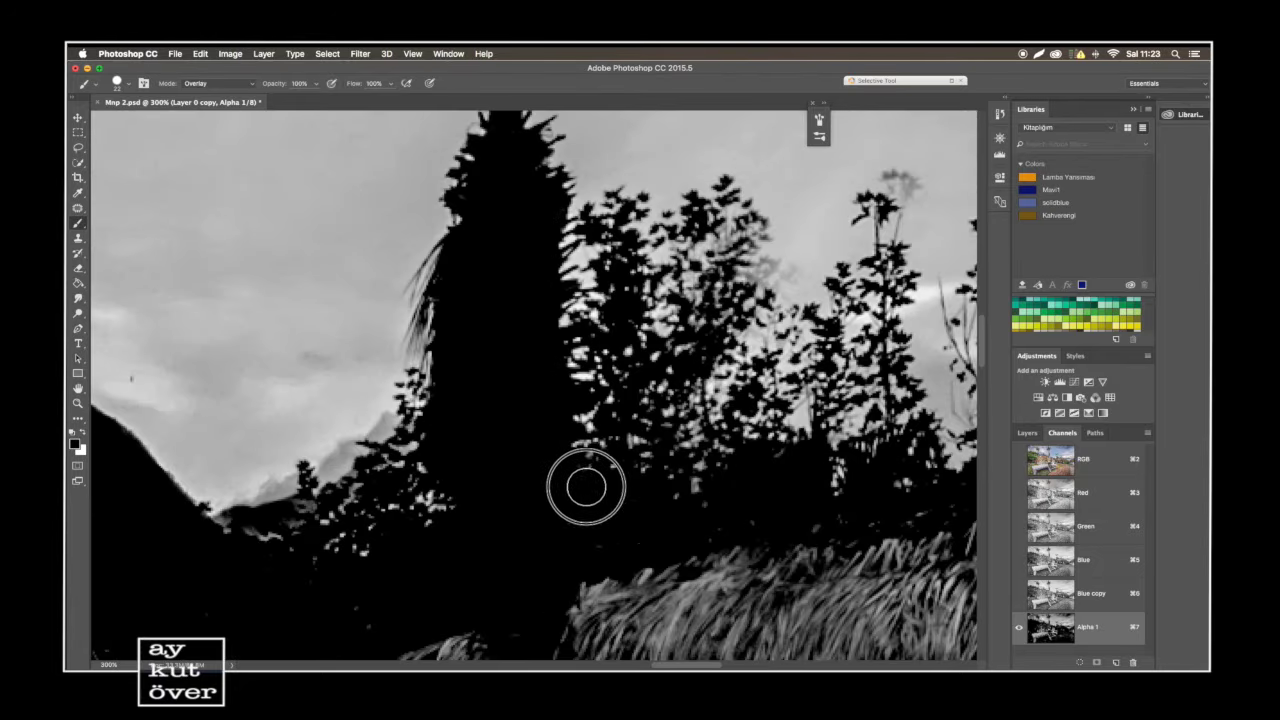
{"action": "scroll", "coordinate": [591, 447], "scroll_direction": "right", "scroll_amount": 5}
{"action": "scroll", "coordinate": [591, 447], "scroll_direction": "down", "scroll_amount": 2}
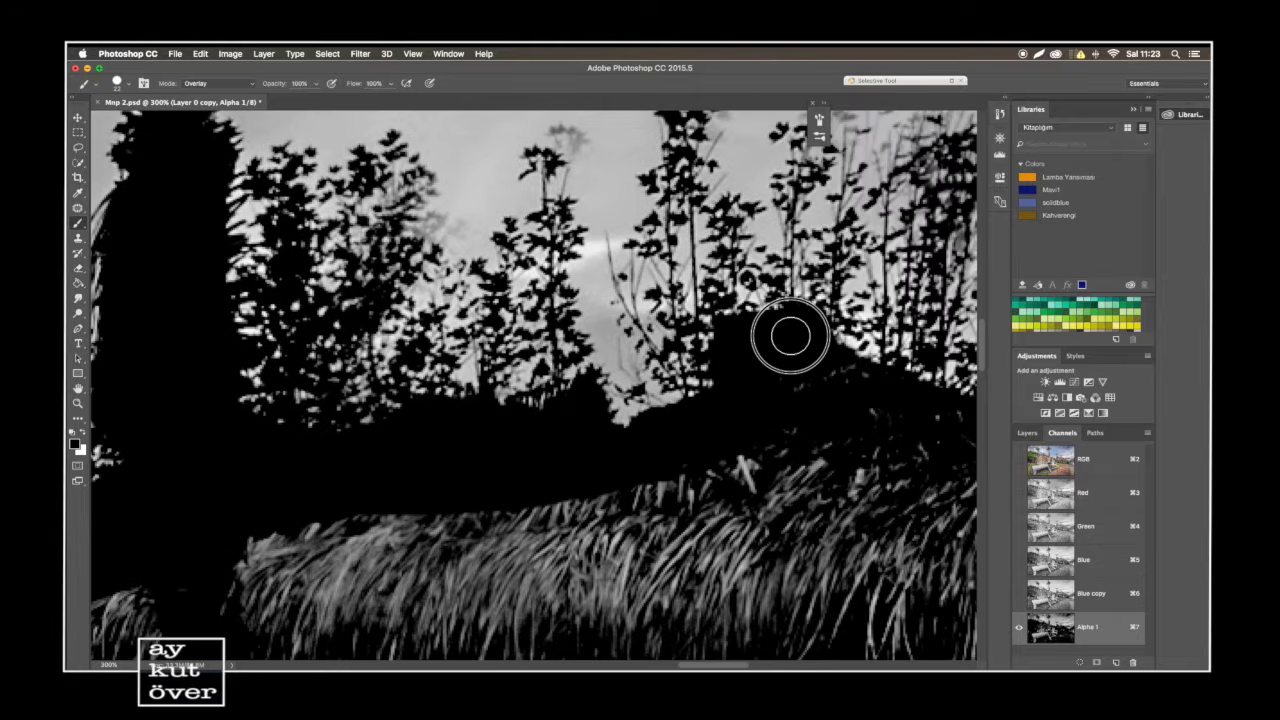
{"action": "scroll", "coordinate": [586, 466], "scroll_direction": "right", "scroll_amount": 3}
{"action": "scroll", "coordinate": [541, 371], "scroll_direction": "right", "scroll_amount": 3}
{"action": "left_click_drag", "start_coordinate": [541, 371], "coordinate": [790, 350]}
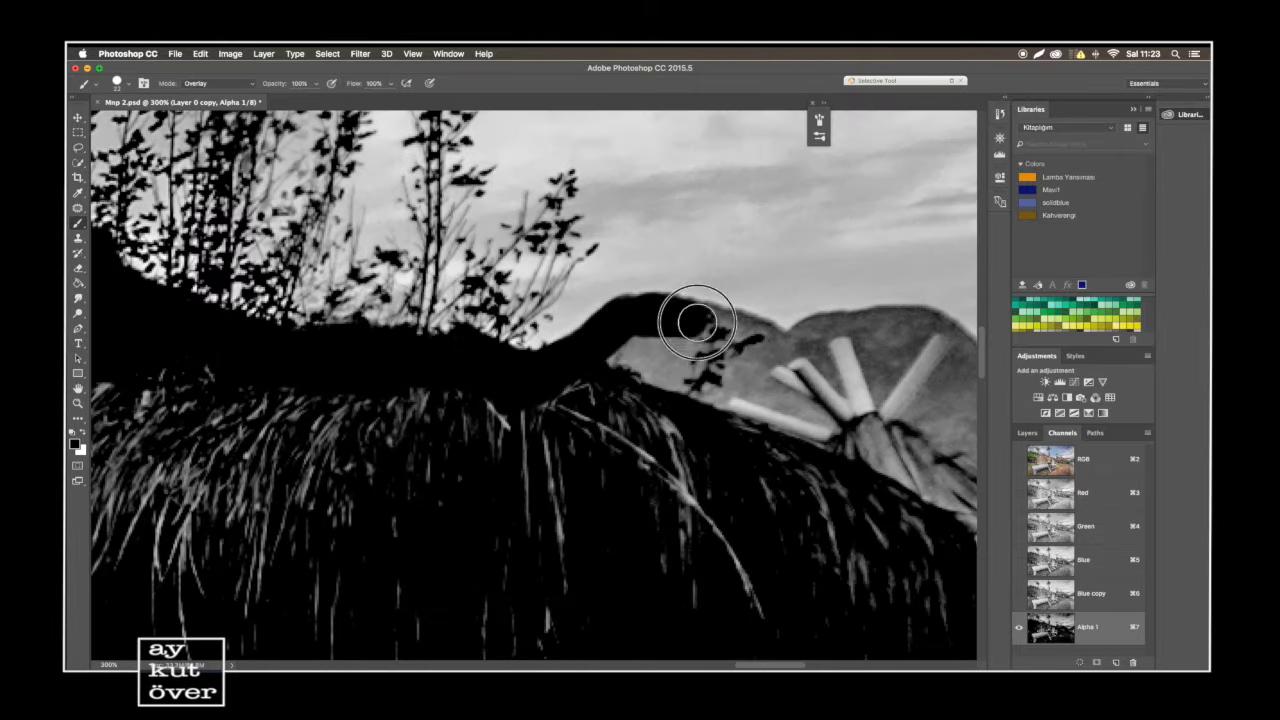
{"action": "scroll", "coordinate": [790, 350], "scroll_direction": "right", "scroll_amount": 5}
{"action": "scroll", "coordinate": [790, 350], "scroll_direction": "up", "scroll_amount": 2}
{"action": "mouse_move", "coordinate": [606, 409]}
{"action": "left_mouse_down"}
{"action": "mouse_move", "coordinate": [623, 440]}
{"action": "mouse_move", "coordinate": [837, 449]}
{"action": "left_mouse_up"}
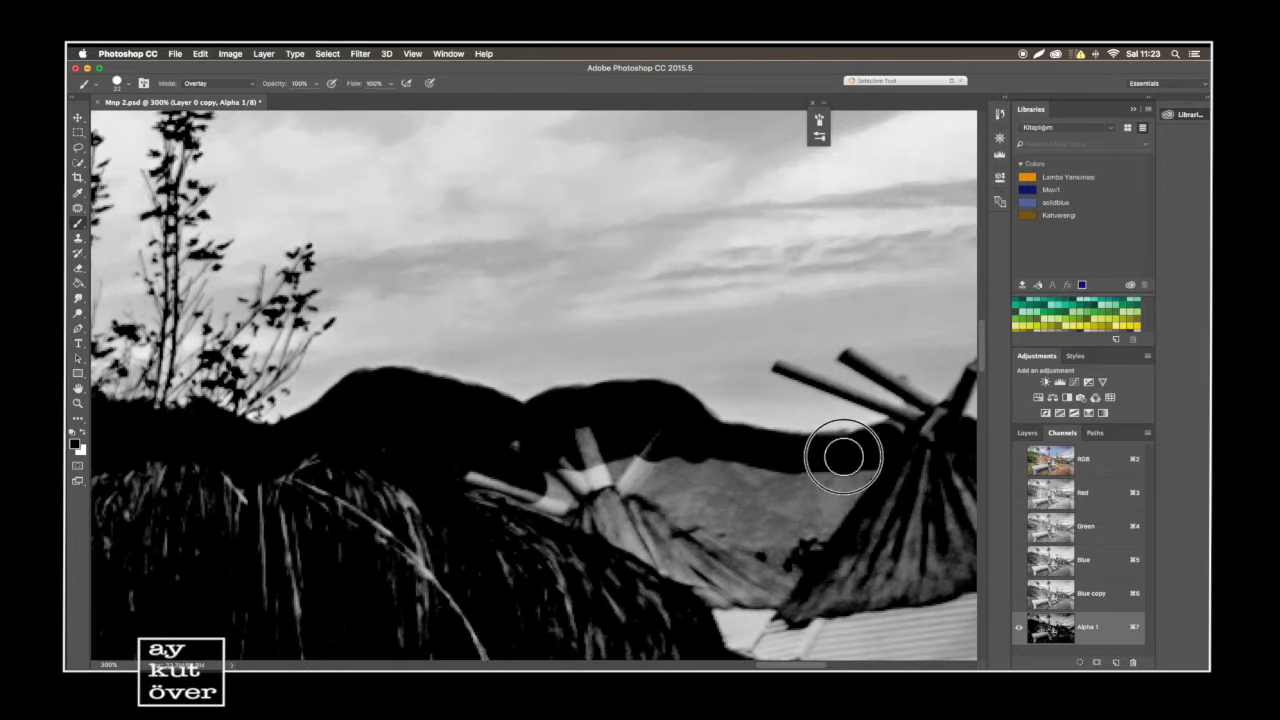
{"action": "scroll", "coordinate": [837, 449], "scroll_direction": "up", "scroll_amount": 3}
{"action": "key", "text": "bracketleft"}
{"action": "key", "text": "bracketleft"}
{"action": "mouse_move", "coordinate": [491, 388]}
{"action": "left_mouse_down"}
{"action": "mouse_move", "coordinate": [614, 437]}
{"action": "mouse_move", "coordinate": [610, 456]}
{"action": "left_mouse_up"}
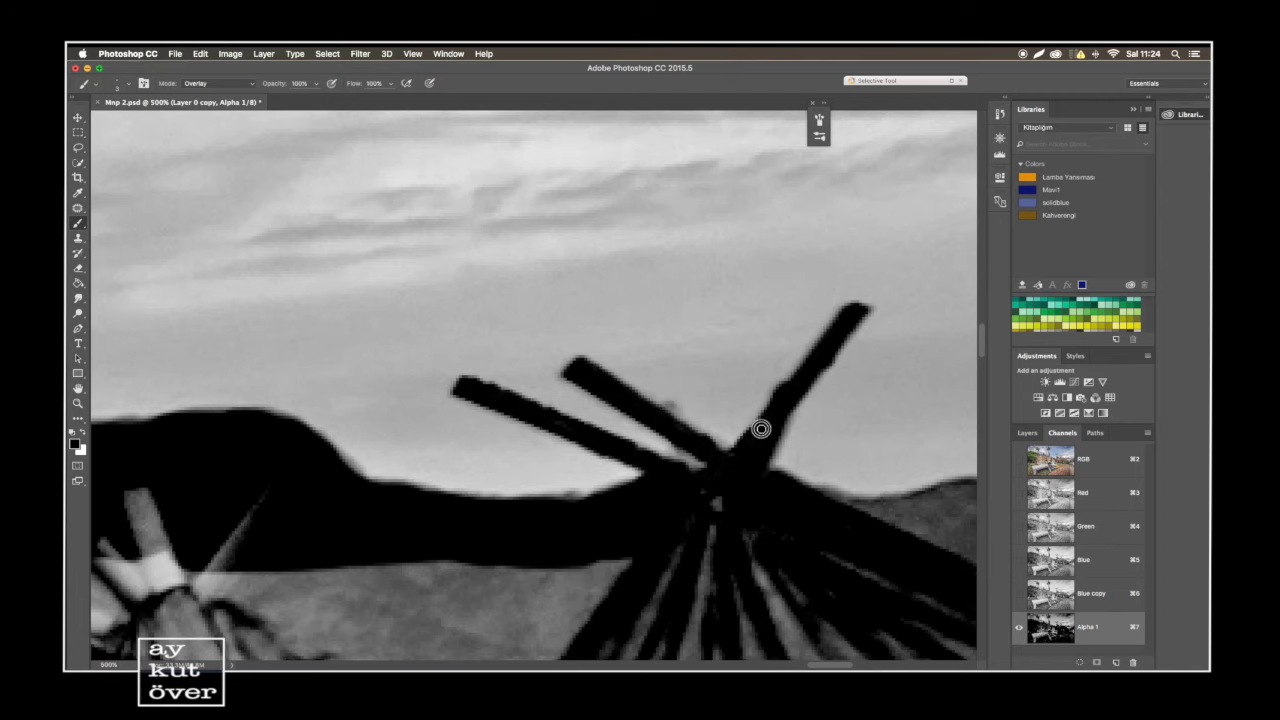
Darken the hill edge along the ridge out to the photo's right side.
{"action": "scroll", "coordinate": [723, 515], "scroll_direction": "right", "scroll_amount": 5}
{"action": "mouse_move", "coordinate": [734, 520]}
{"action": "left_mouse_down"}
{"action": "mouse_move", "coordinate": [751, 509]}
{"action": "mouse_move", "coordinate": [857, 520]}
{"action": "left_mouse_up"}
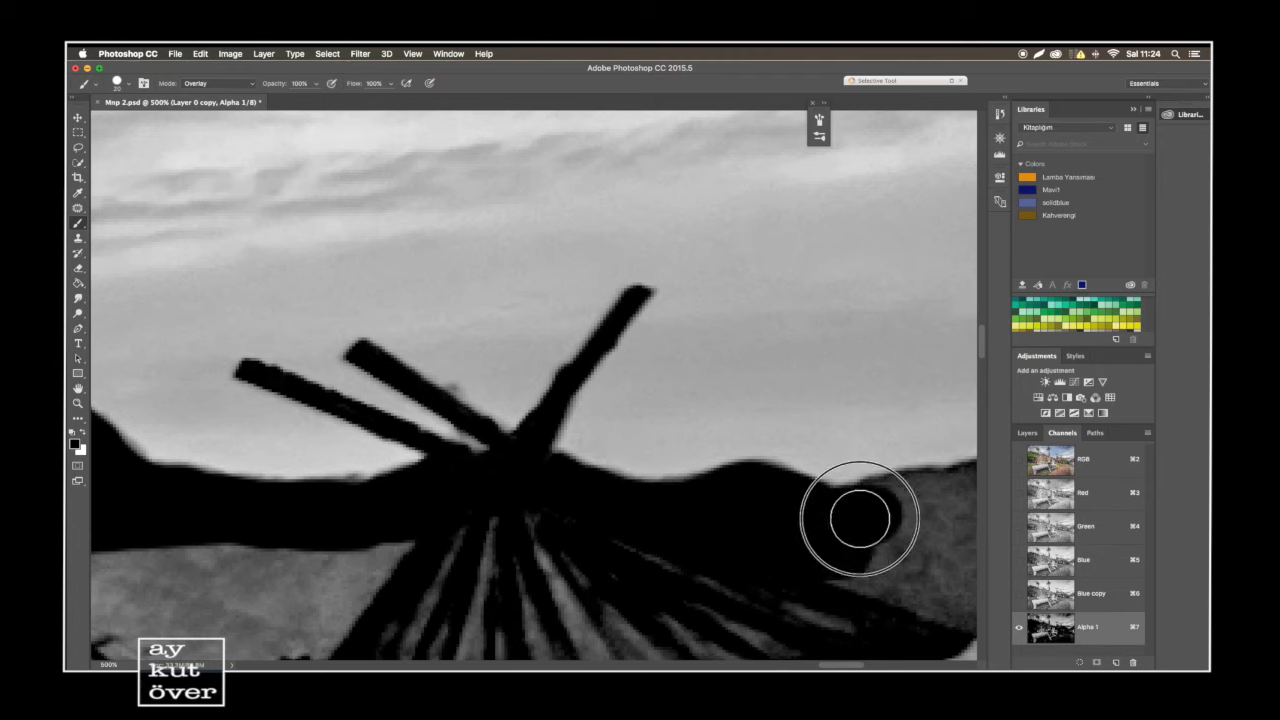
{"action": "scroll", "coordinate": [857, 520], "scroll_direction": "right", "scroll_amount": 5}
{"action": "scroll", "coordinate": [820, 488], "scroll_direction": "right", "scroll_amount": 5}
{"action": "left_click_drag", "start_coordinate": [520, 500], "coordinate": [849, 500]}
{"action": "scroll", "coordinate": [849, 500], "scroll_direction": "right", "scroll_amount": 5}
{"action": "mouse_move", "coordinate": [757, 480]}
{"action": "left_mouse_down"}
{"action": "mouse_move", "coordinate": [707, 483]}
{"action": "mouse_move", "coordinate": [880, 503]}
{"action": "left_mouse_up"}
{"action": "scroll", "coordinate": [880, 503], "scroll_direction": "right", "scroll_amount": 5}
{"action": "scroll", "coordinate": [806, 337], "scroll_direction": "right", "scroll_amount": 5}
{"action": "left_click_drag", "start_coordinate": [543, 471], "coordinate": [420, 494]}
Switch the brush to Normal mode and paint the foreground, left roof and hill edge solid black.
{"action": "key", "text": "super+0"}
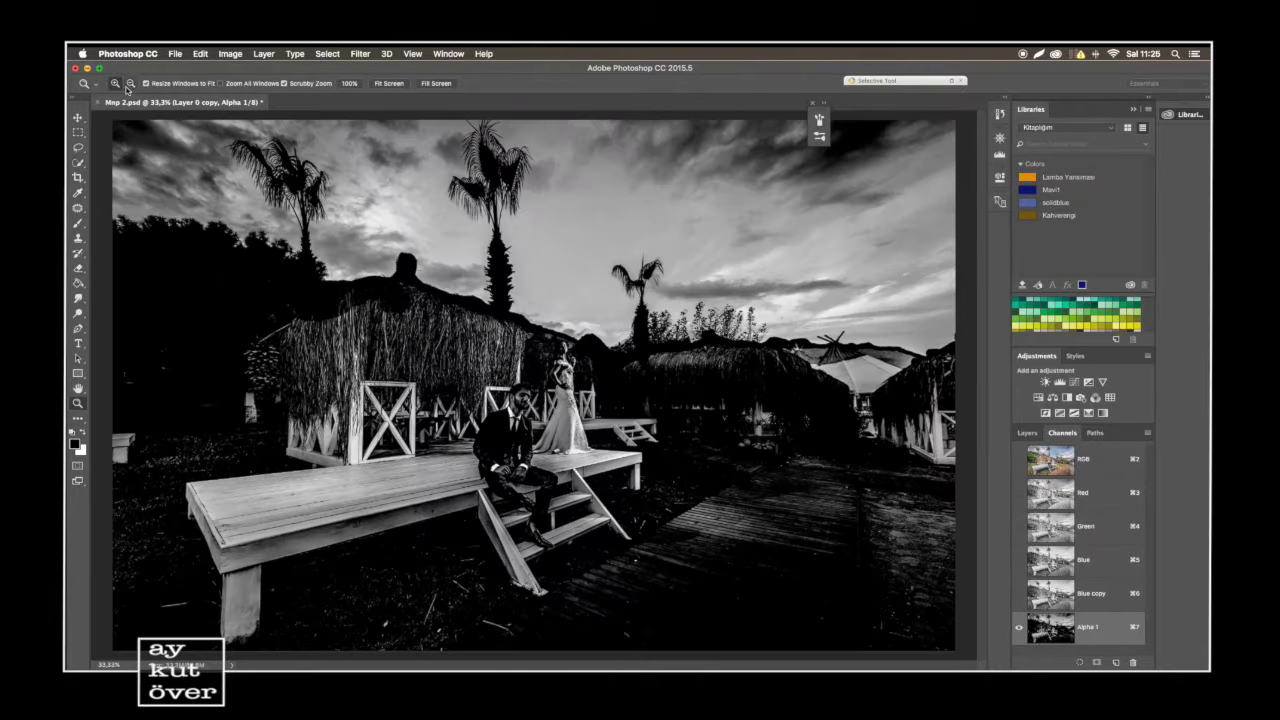
{"action": "left_click", "coordinate": [218, 83]}
{"action": "left_click", "coordinate": [211, 55]}
{"action": "mouse_move", "coordinate": [343, 429]}
{"action": "left_mouse_down"}
{"action": "mouse_move", "coordinate": [309, 543]}
{"action": "mouse_move", "coordinate": [466, 457]}
{"action": "mouse_move", "coordinate": [833, 430]}
{"action": "mouse_move", "coordinate": [443, 384]}
{"action": "left_mouse_up"}
{"action": "left_click_drag", "start_coordinate": [909, 426], "coordinate": [874, 457]}
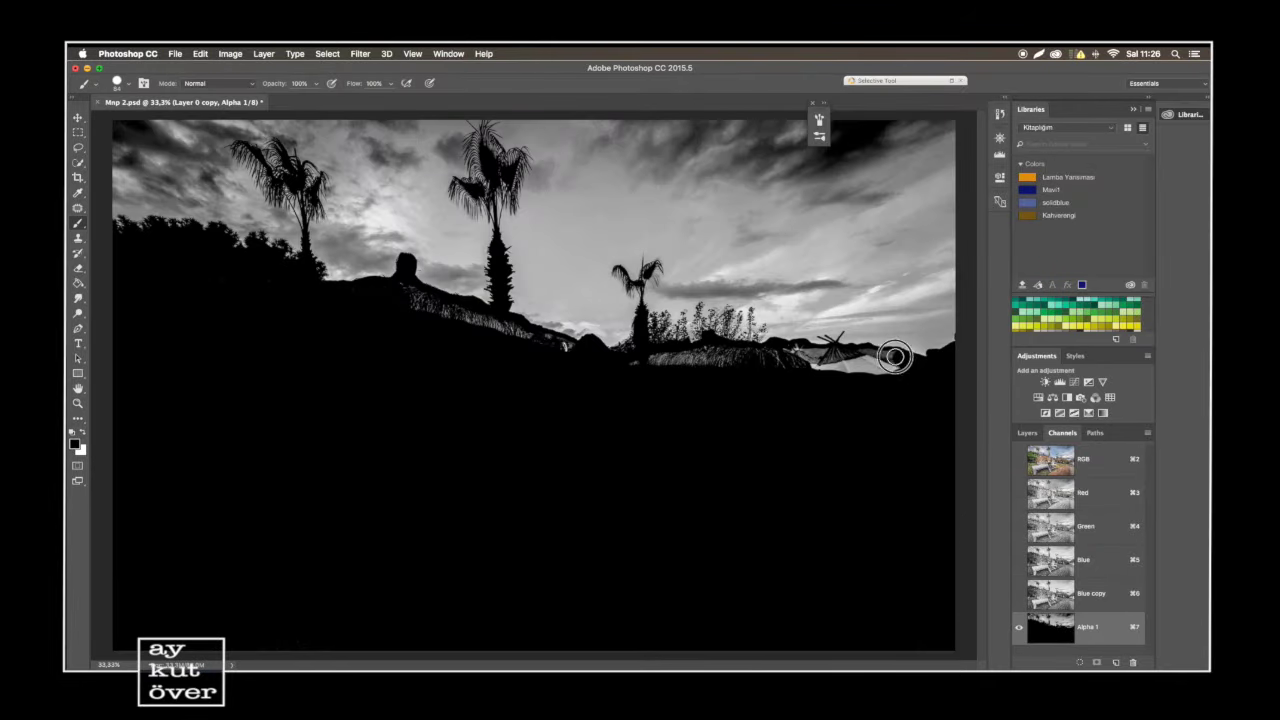
{"action": "key", "text": "super+plus"}
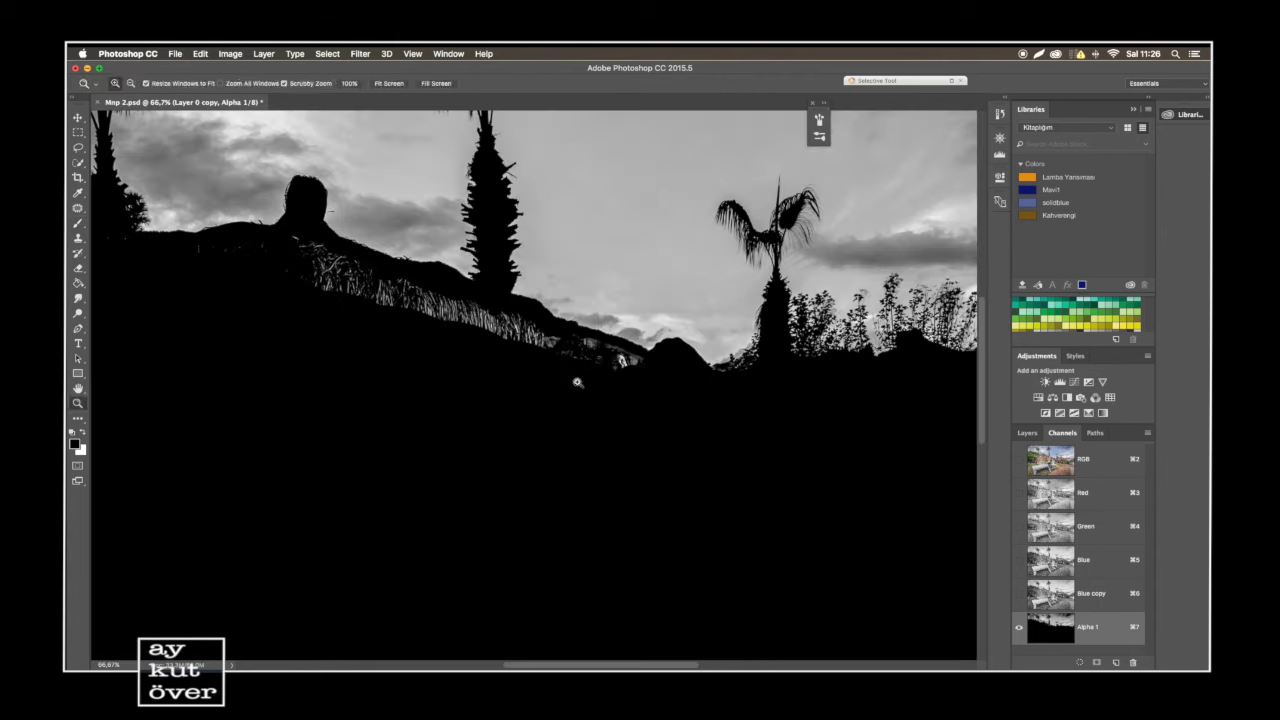
{"action": "mouse_move", "coordinate": [526, 334]}
{"action": "left_mouse_down"}
{"action": "mouse_move", "coordinate": [337, 271]}
{"action": "mouse_move", "coordinate": [254, 273]}
{"action": "left_mouse_up"}
With a smaller brush, paint the remaining ground below the skyline black.
{"action": "scroll", "coordinate": [254, 273], "scroll_direction": "left", "scroll_amount": 3}
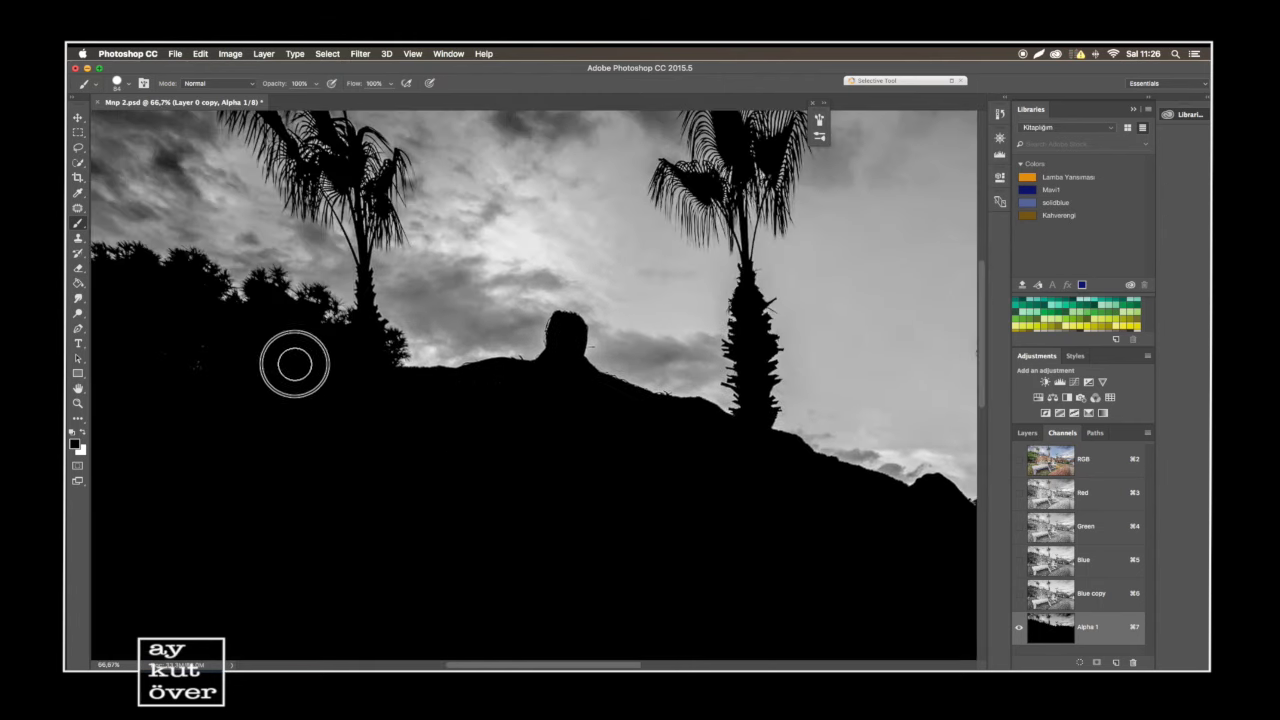
{"action": "scroll", "coordinate": [294, 363], "scroll_direction": "up", "scroll_amount": 2}
{"action": "scroll", "coordinate": [409, 437], "scroll_direction": "up", "scroll_amount": 2}
{"action": "scroll", "coordinate": [300, 400], "scroll_direction": "up", "scroll_amount": 2}
{"action": "key", "text": "bracketleft"}
{"action": "key", "text": "bracketleft"}
{"action": "key", "text": "bracketleft"}
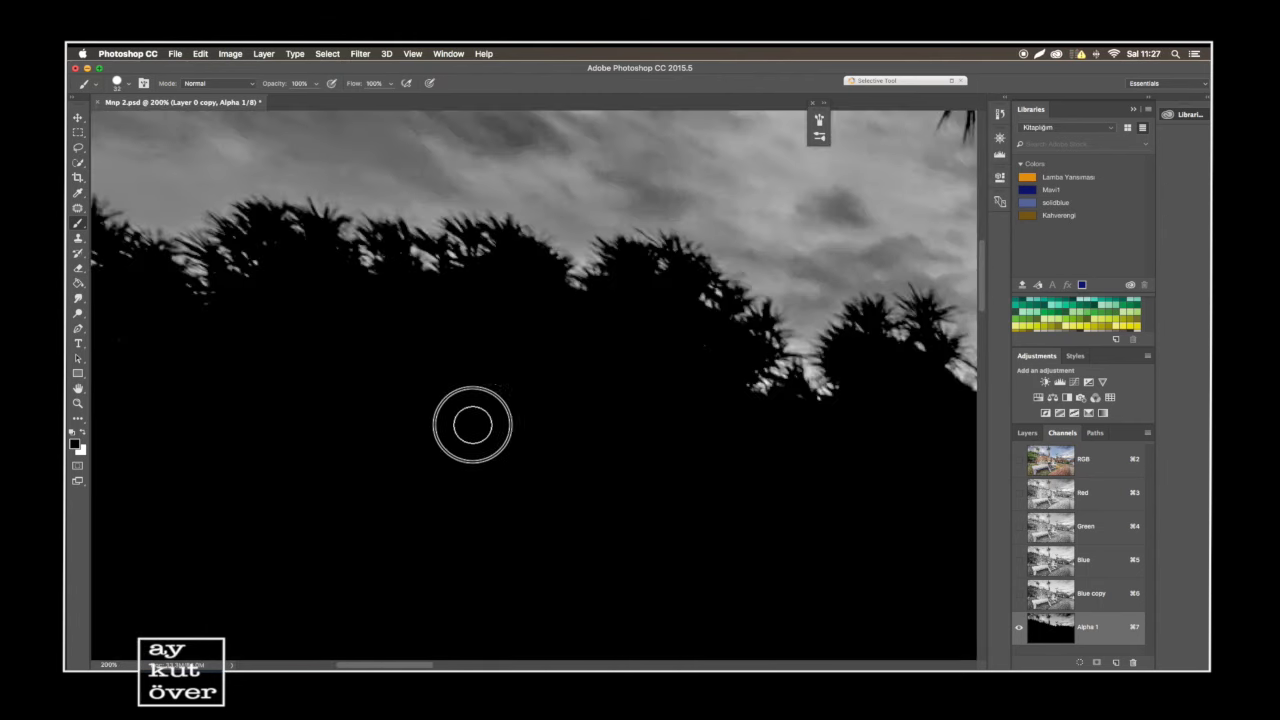
{"action": "scroll", "coordinate": [790, 490], "scroll_direction": "down", "scroll_amount": 2}
{"action": "key", "text": "z"}
{"action": "scroll", "coordinate": [735, 480], "scroll_direction": "down", "scroll_amount": 2}
{"action": "scroll", "coordinate": [724, 438], "scroll_direction": "up", "scroll_amount": 2}
{"action": "key", "text": "b"}
{"action": "scroll", "coordinate": [263, 354], "scroll_direction": "up", "scroll_amount": 2}
{"action": "scroll", "coordinate": [535, 452], "scroll_direction": "left", "scroll_amount": 5}
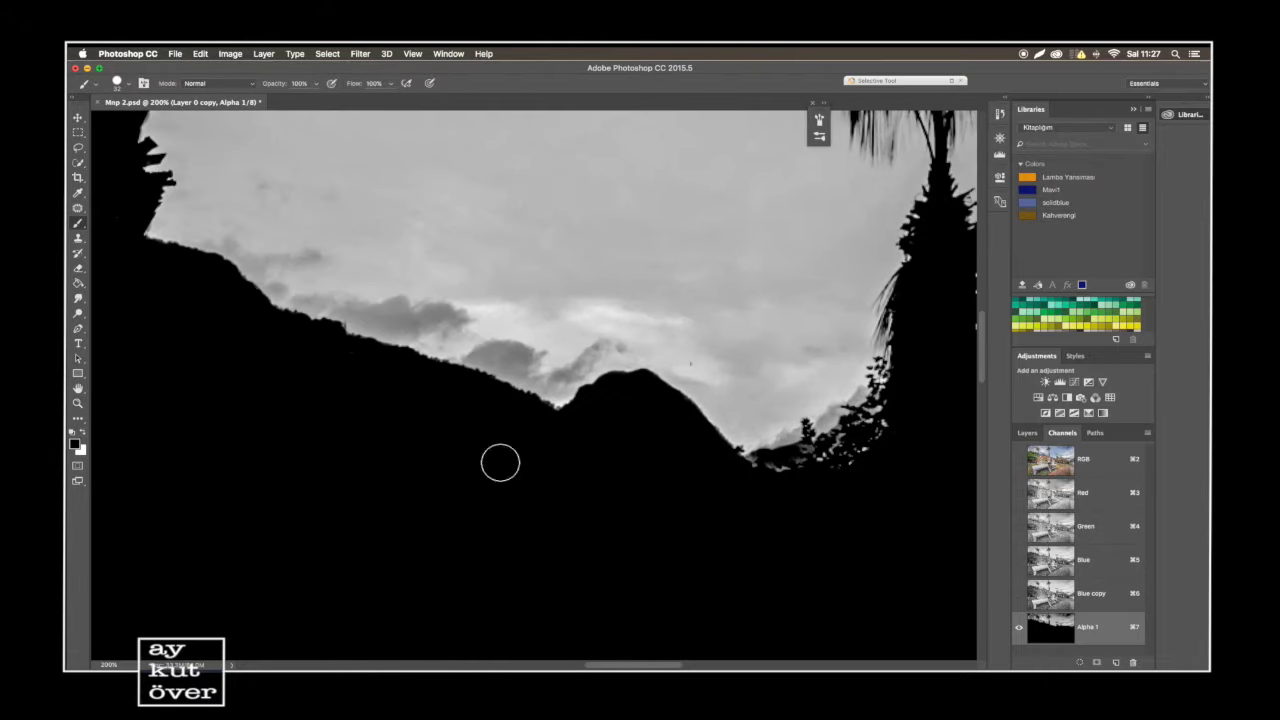
{"action": "scroll", "coordinate": [500, 460], "scroll_direction": "right", "scroll_amount": 5}
{"action": "scroll", "coordinate": [403, 320], "scroll_direction": "up", "scroll_amount": 3}
{"action": "scroll", "coordinate": [437, 511], "scroll_direction": "down", "scroll_amount": 3}
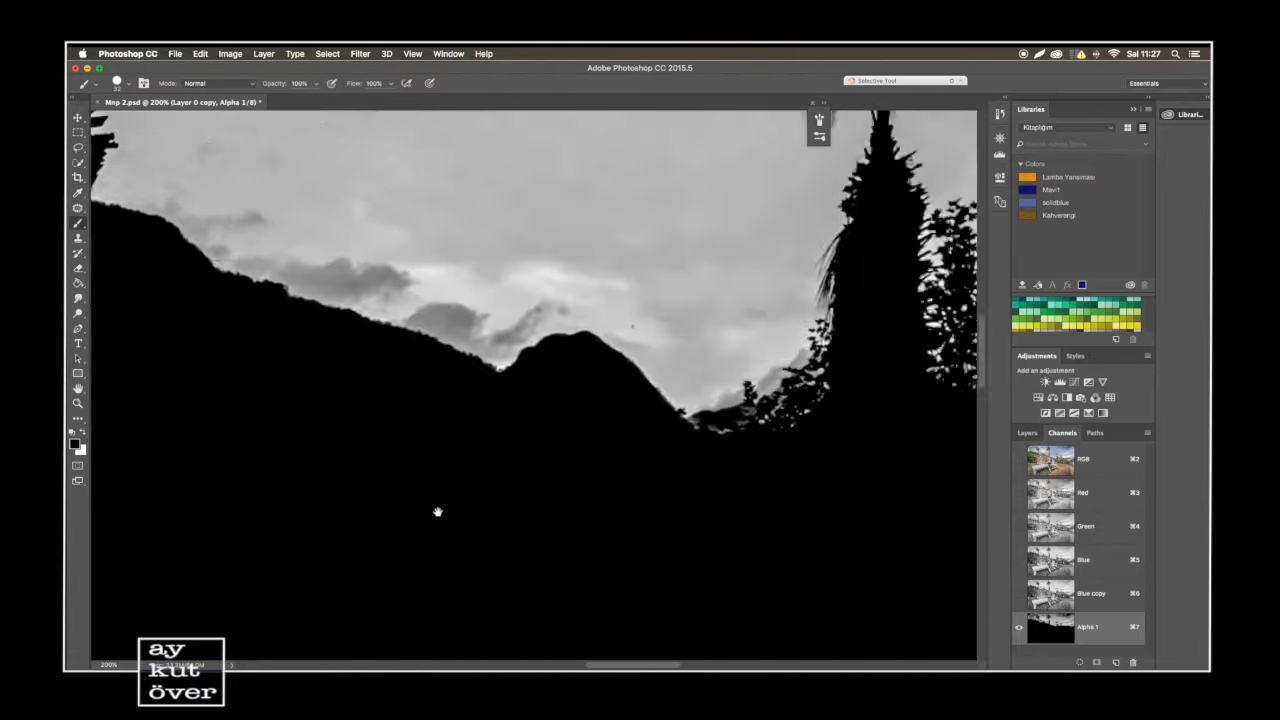
{"action": "scroll", "coordinate": [591, 441], "scroll_direction": "right", "scroll_amount": 5}
{"action": "left_click_drag", "start_coordinate": [845, 500], "coordinate": [363, 477]}
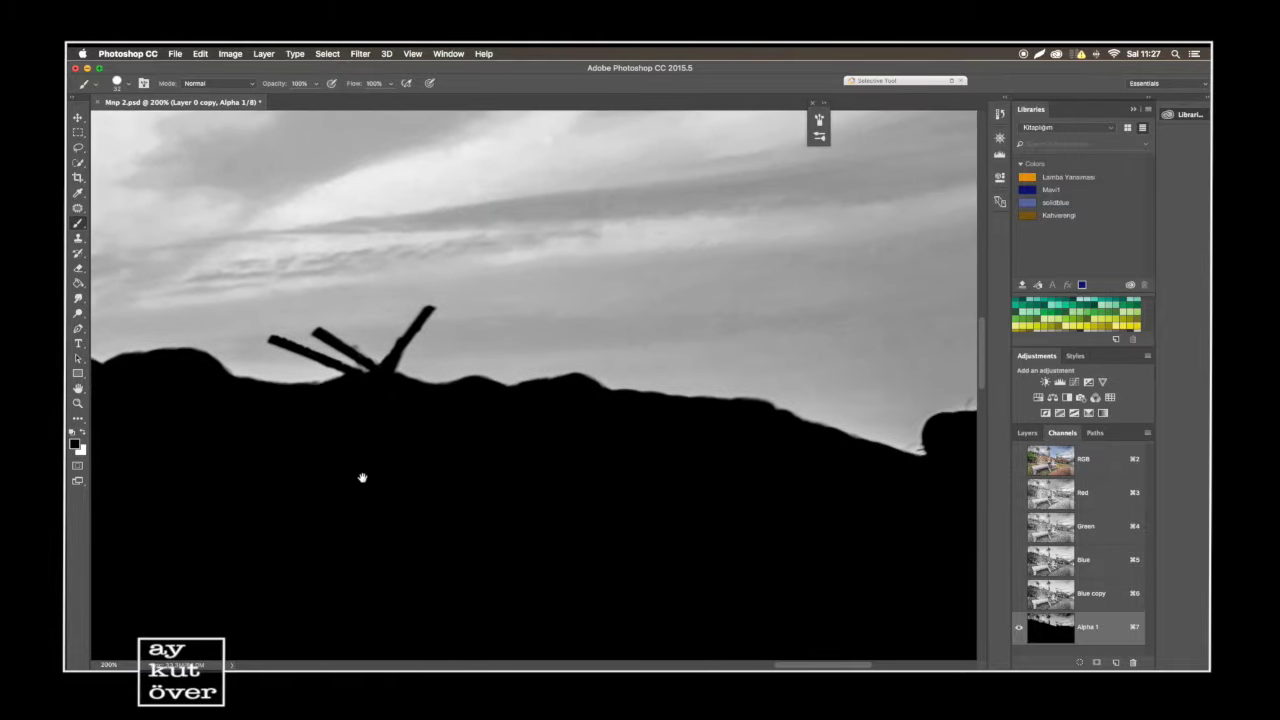
{"action": "mouse_move", "coordinate": [586, 509]}
{"action": "left_mouse_down"}
{"action": "mouse_move", "coordinate": [428, 511]}
{"action": "mouse_move", "coordinate": [560, 503]}
{"action": "left_mouse_up"}
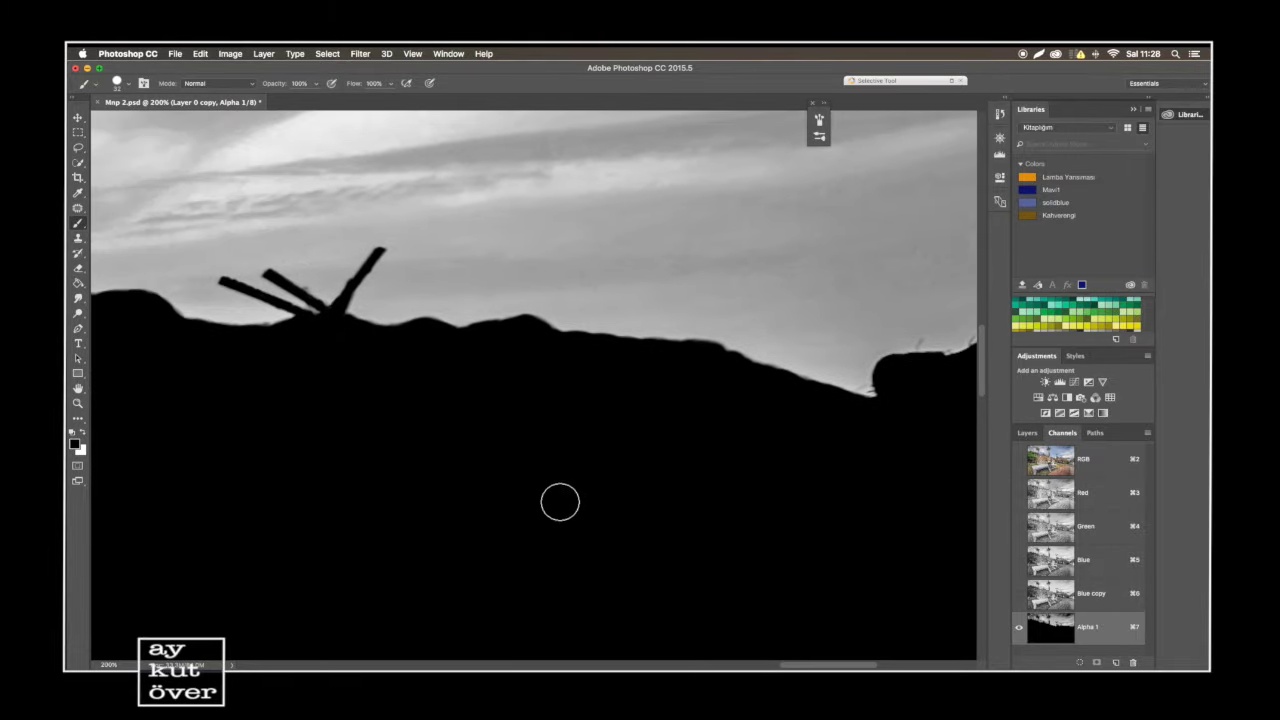
Zoom out to 33.3% to see the whole Alpha 1 channel.
{"action": "key", "text": "z"}
{"action": "left_click", "coordinate": [553, 501], "text": "alt"}
{"action": "left_click", "coordinate": [528, 494], "text": "alt"}
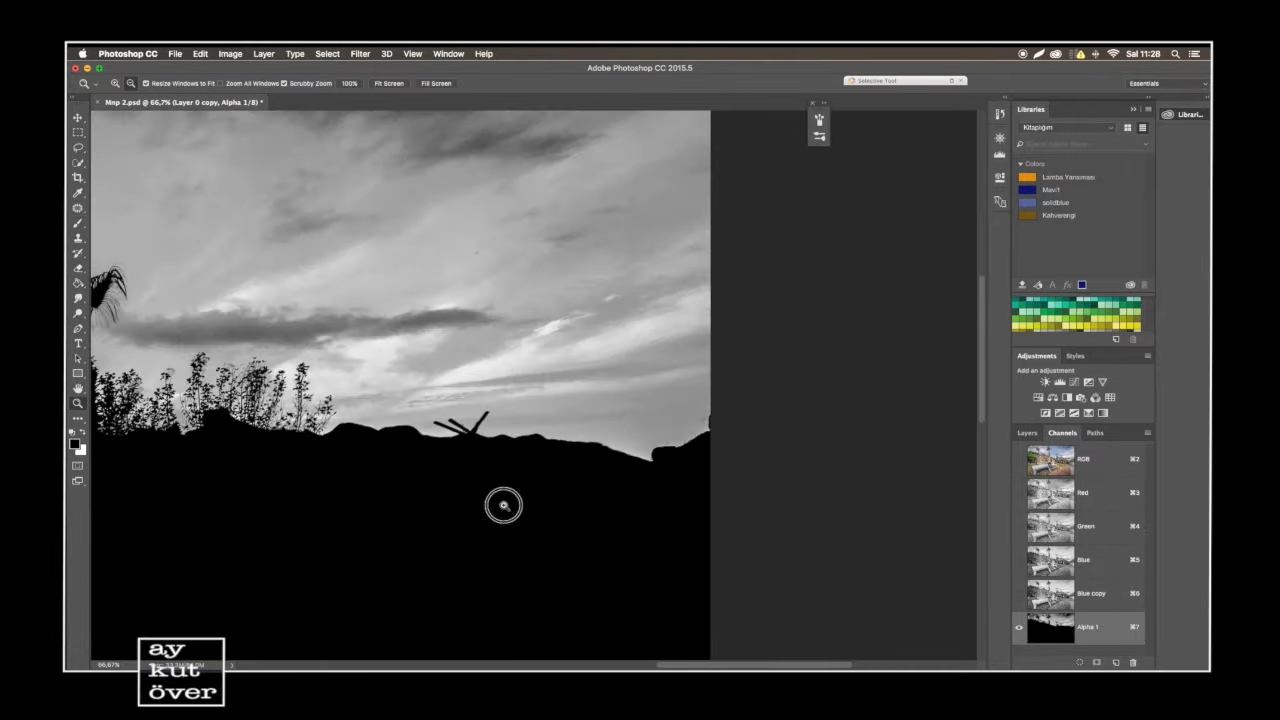
{"action": "left_click", "coordinate": [500, 506], "text": "alt"}
{"action": "left_click", "coordinate": [471, 509], "text": "alt"}
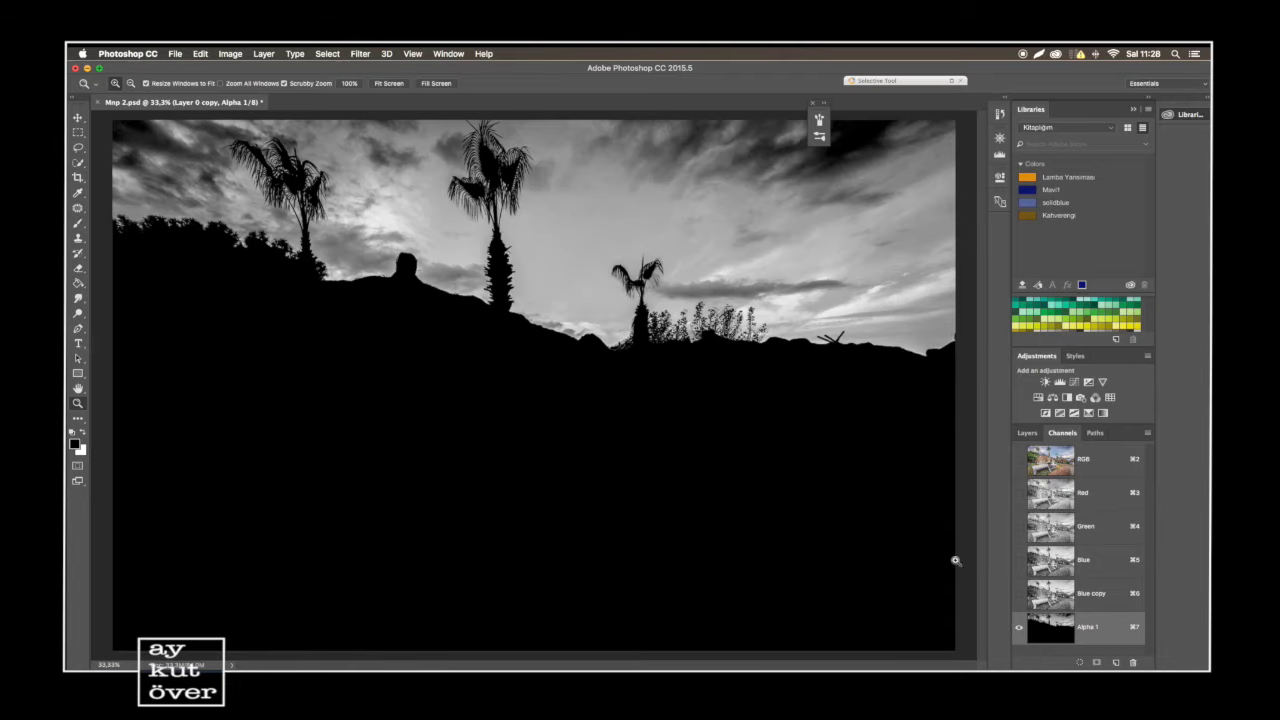
Set channel thumbnails to the largest size and load Alpha 1 as a selection.
{"action": "left_click", "coordinate": [1148, 432]}
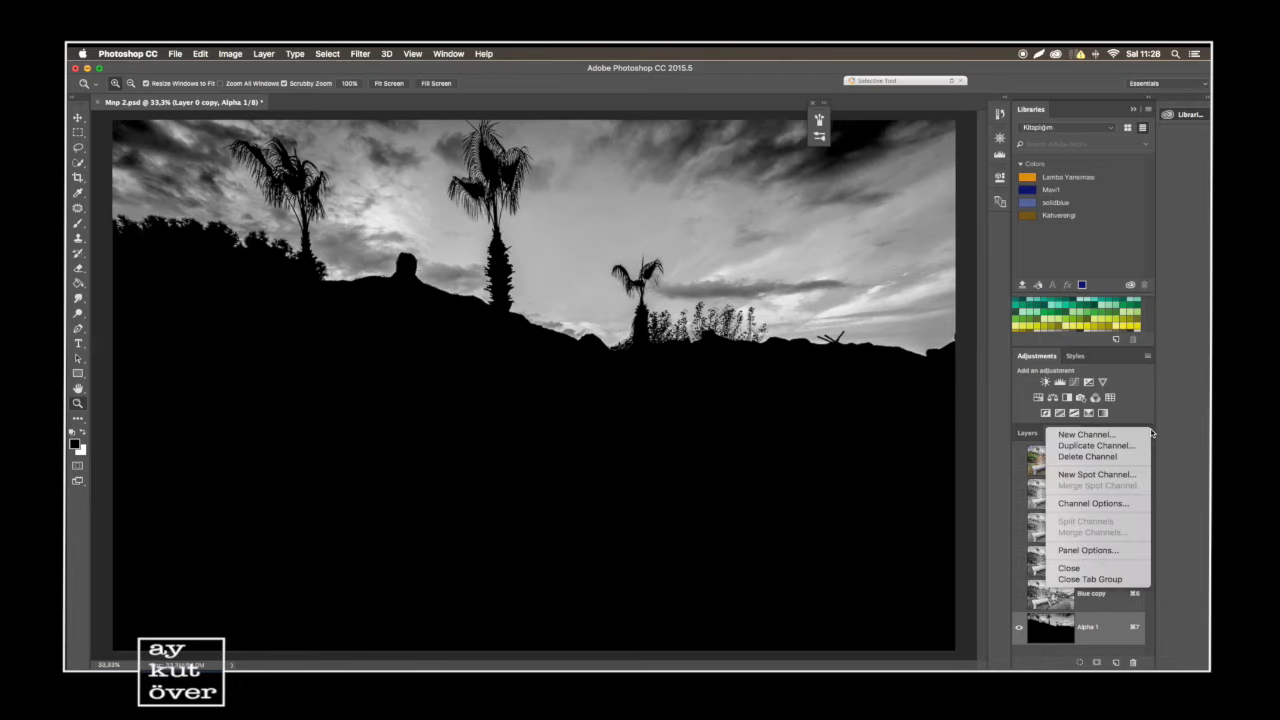
{"action": "left_click", "coordinate": [1089, 551]}
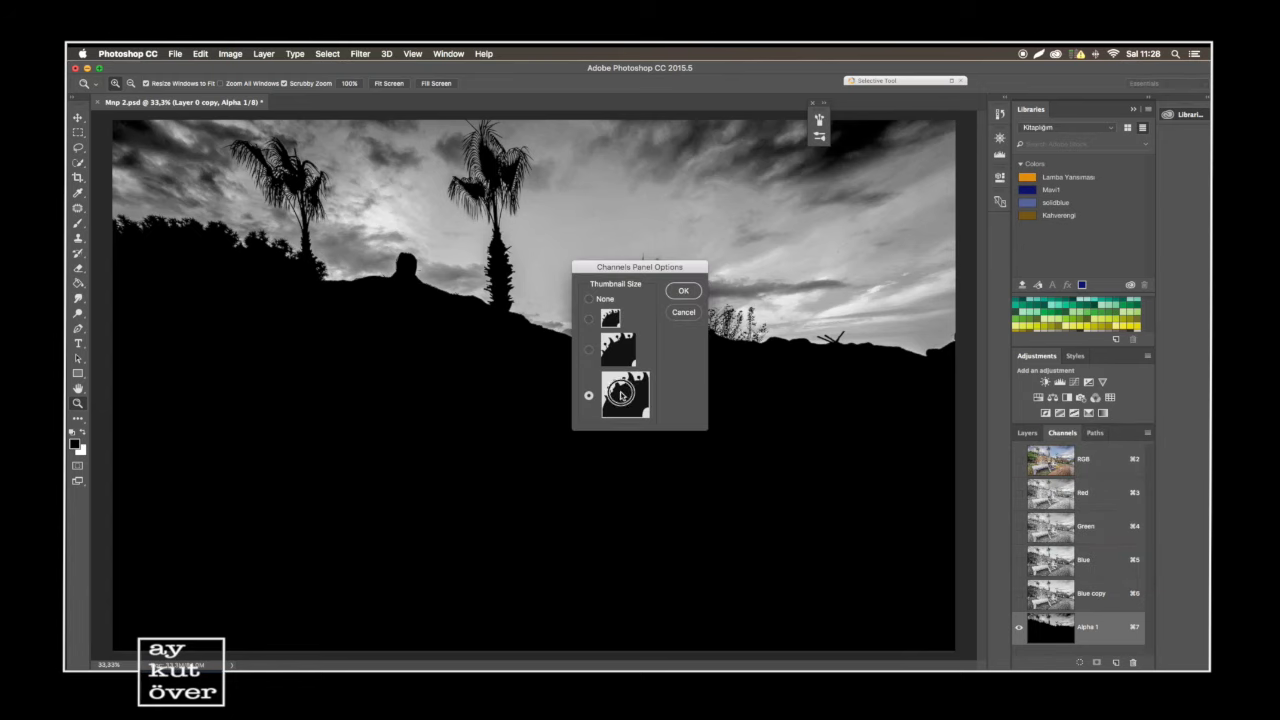
{"action": "left_click", "coordinate": [686, 292]}
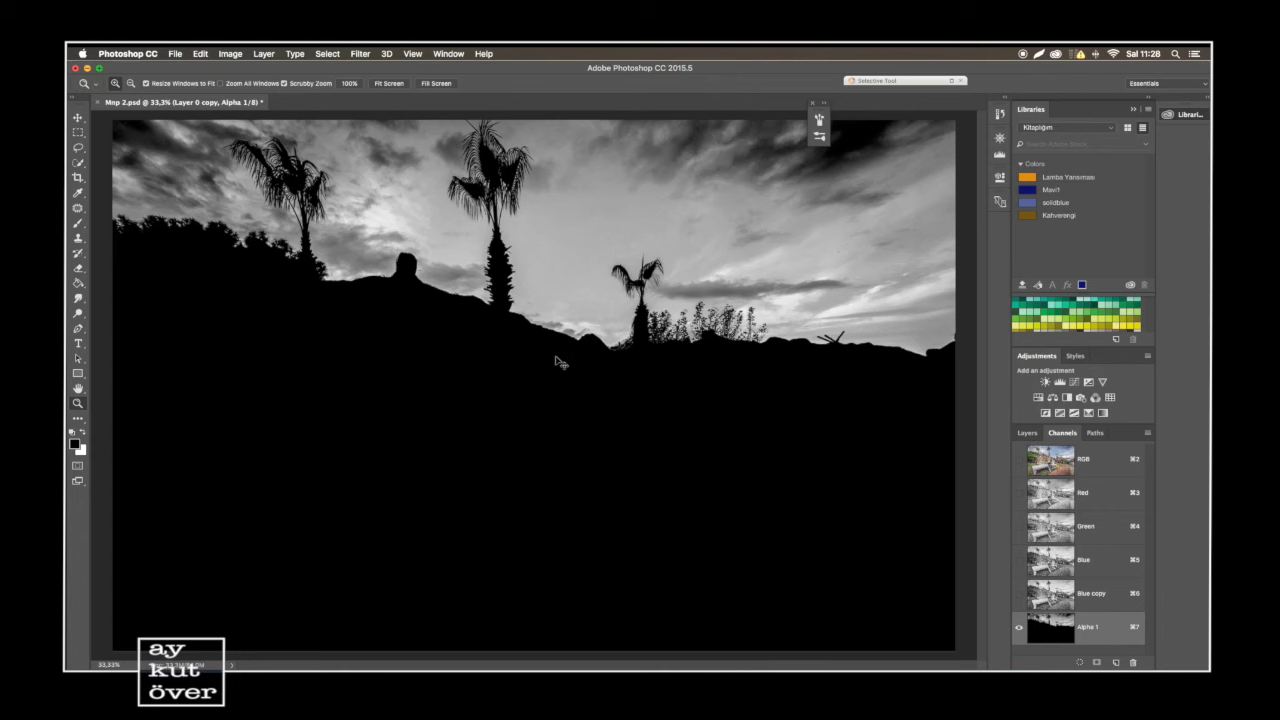
{"action": "left_click", "coordinate": [1046, 628], "text": "super"}
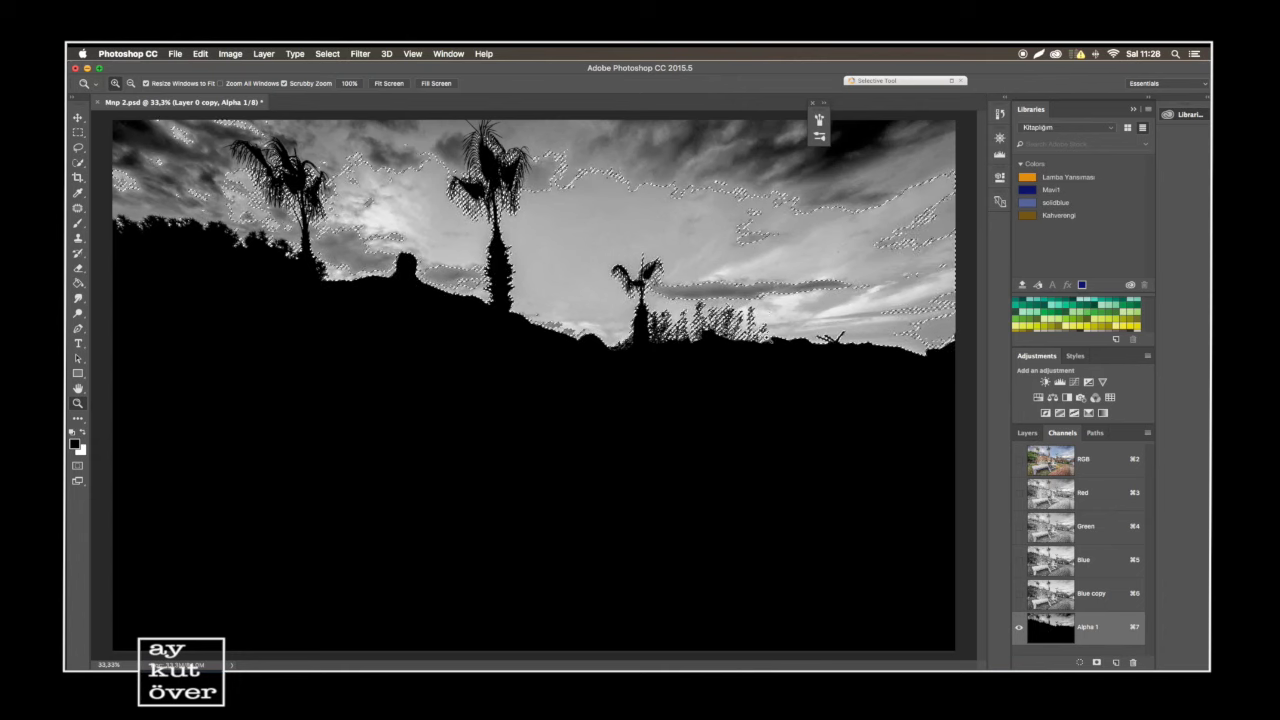
Return to the RGB composite and add a sky-selection layer mask to Layer 0 copy.
{"action": "key", "text": "super+2"}
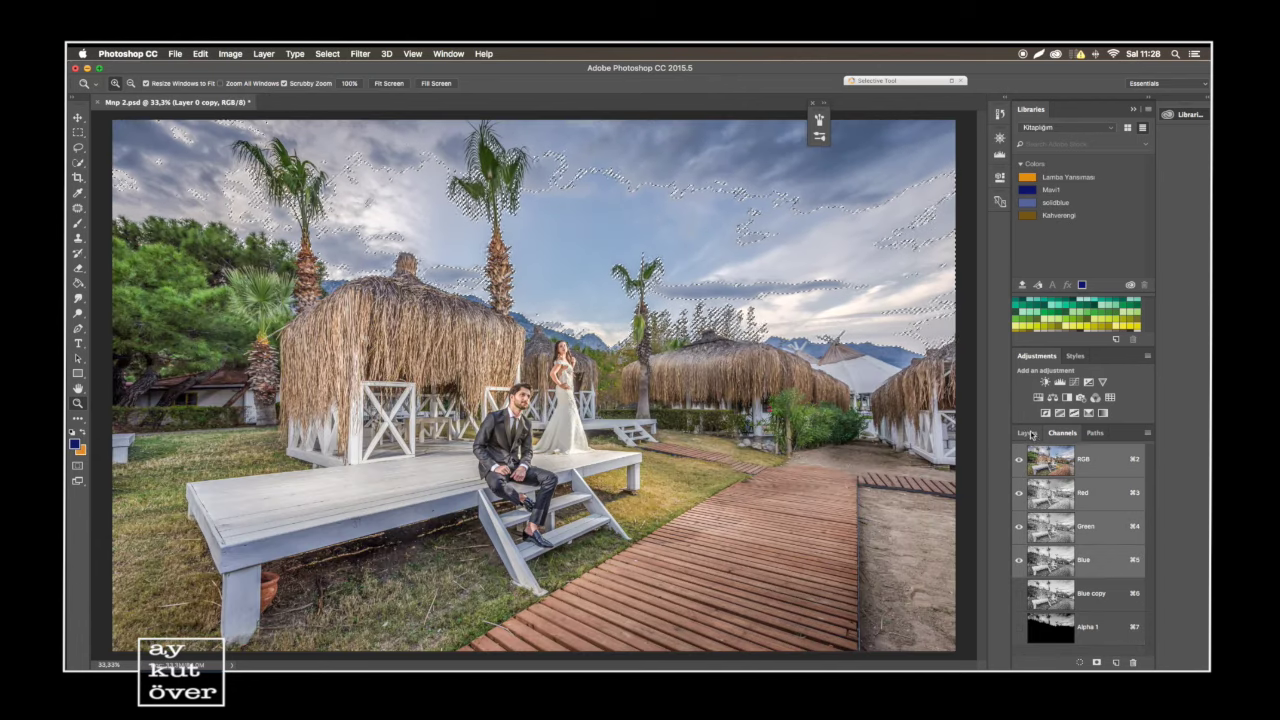
{"action": "left_click", "coordinate": [1028, 433]}
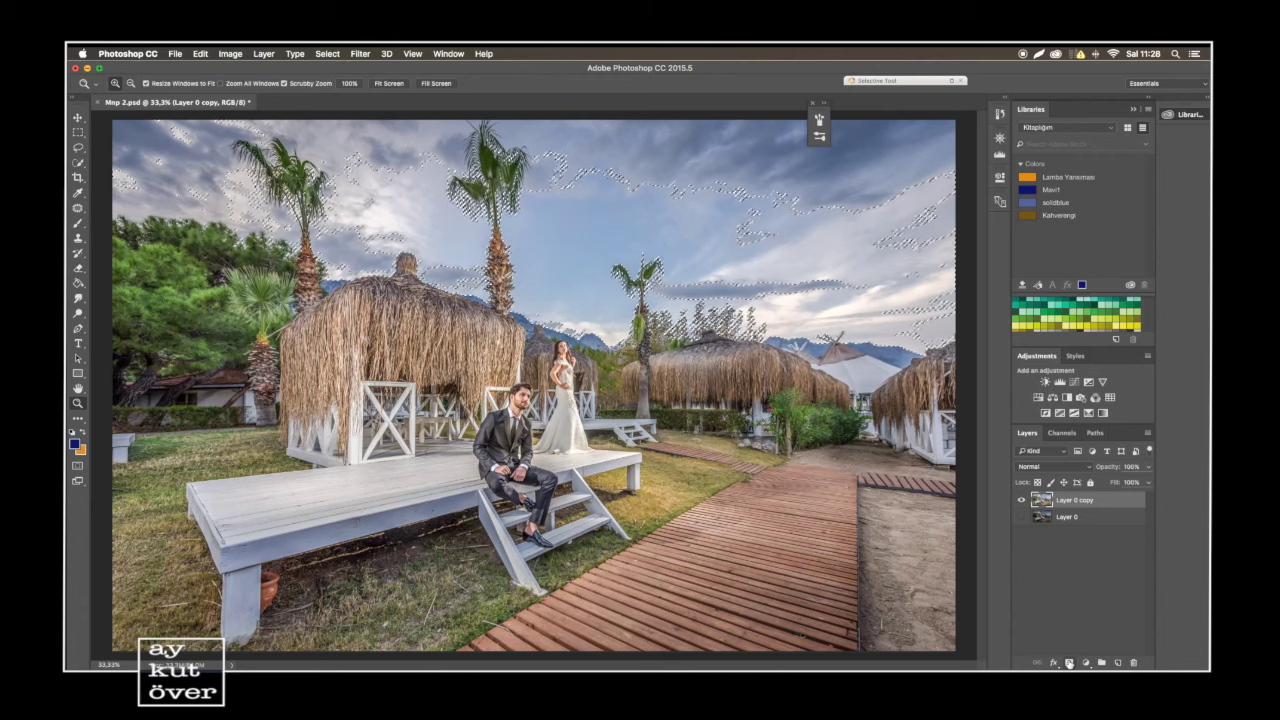
{"action": "left_click", "coordinate": [1068, 662]}
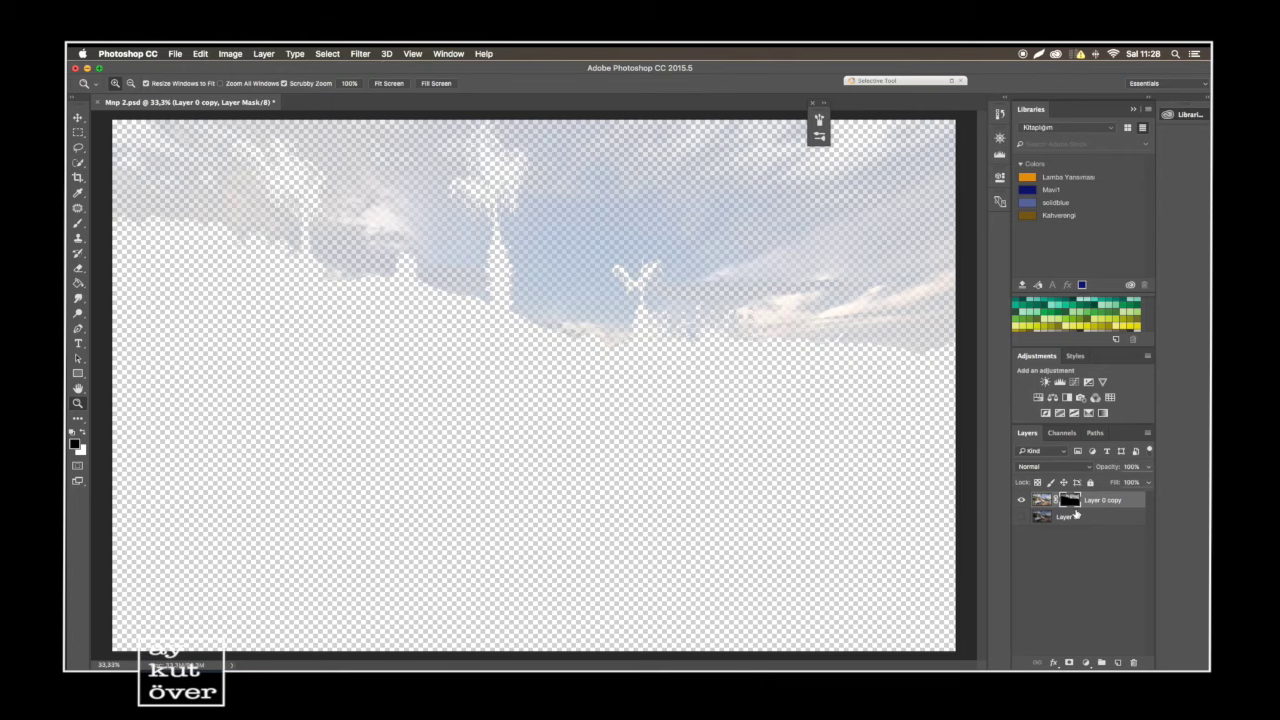
Invert the Layer 0 copy mask with Cmd+I to hide the sky, then zoom into the tall palm.
{"action": "key", "text": "ctrl+i"}
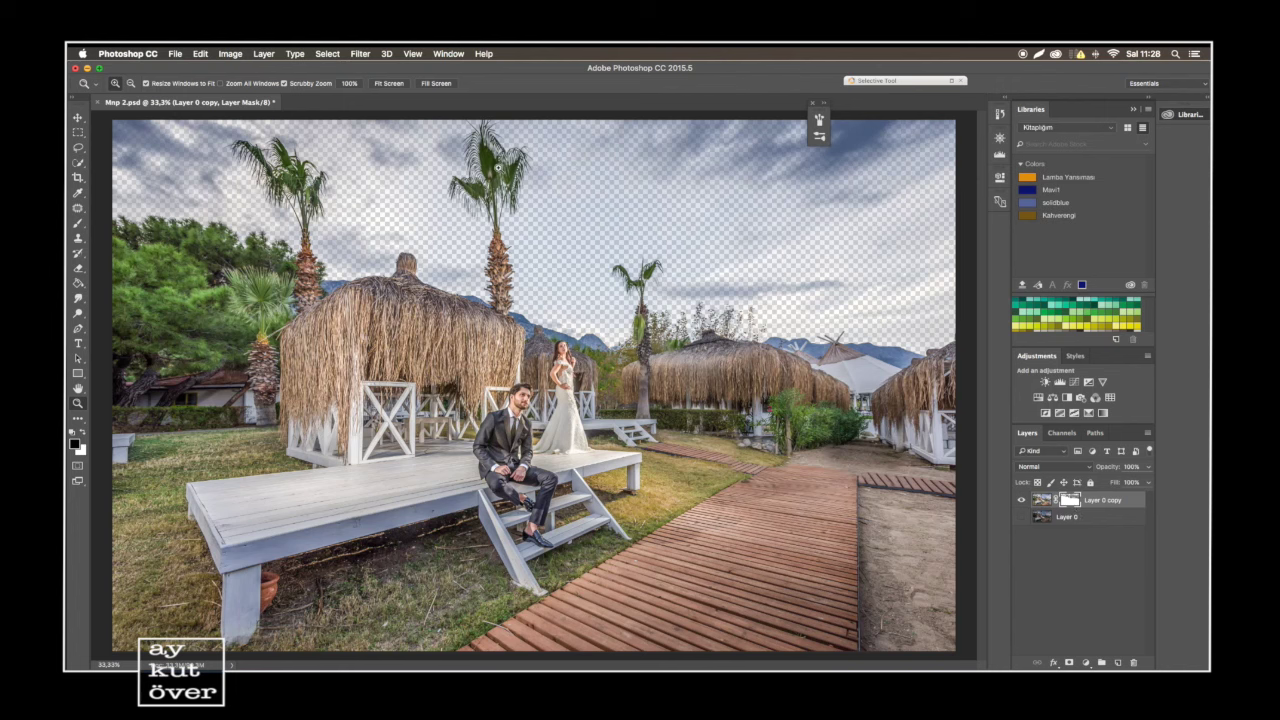
{"action": "left_click_drag", "start_coordinate": [496, 168], "coordinate": [480, 167]}
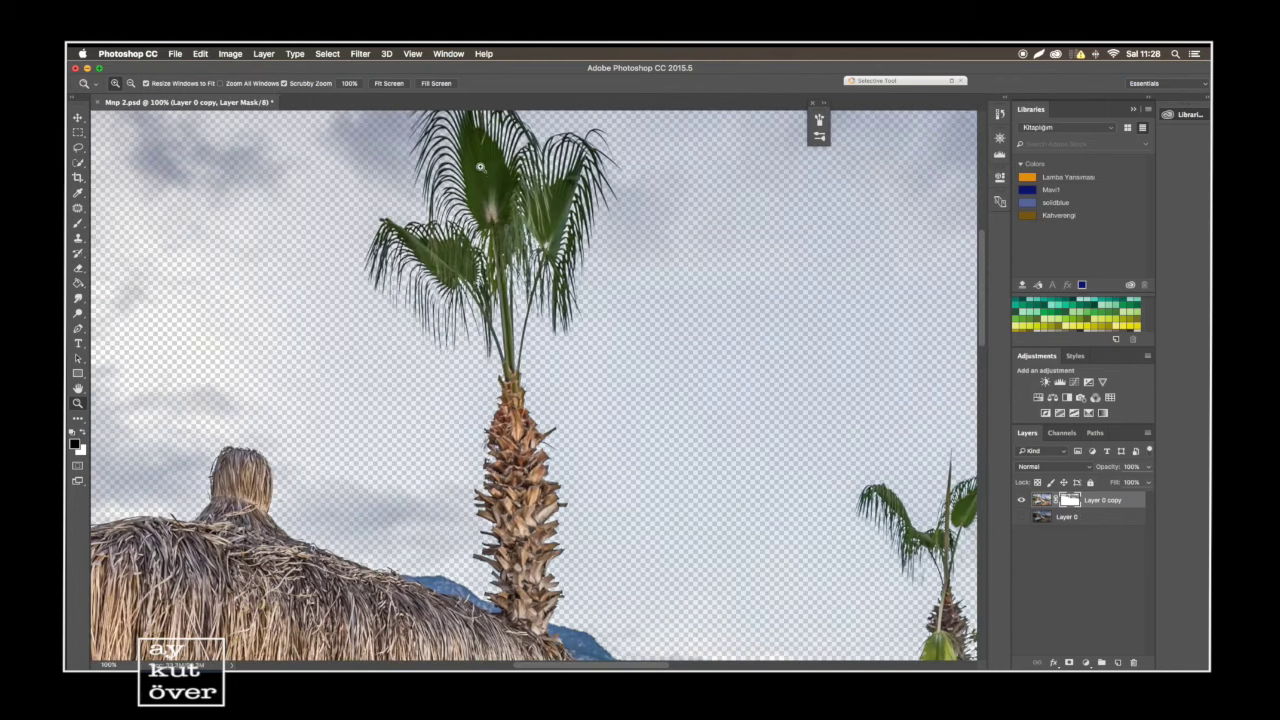
{"action": "left_click", "coordinate": [480, 167]}
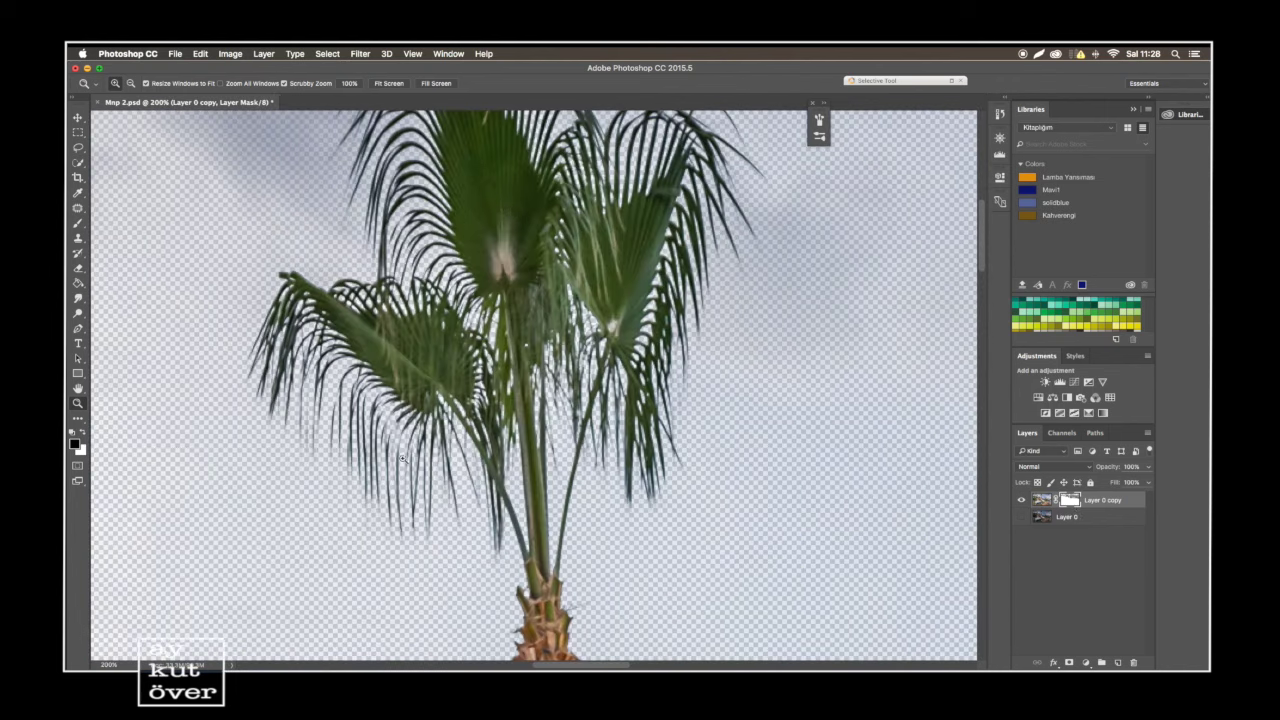
Inspect the masked palm leaf edges up close for leftover sky.
{"action": "left_click_drag", "start_coordinate": [646, 346], "coordinate": [592, 418]}
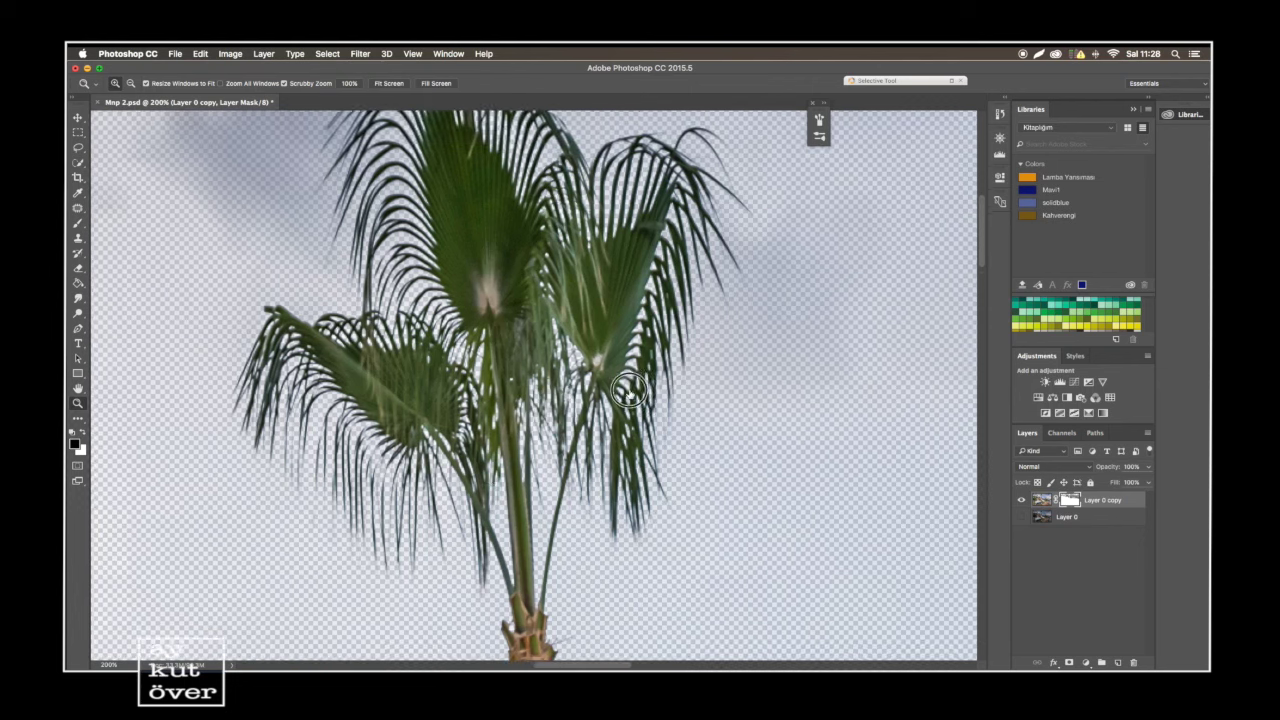
{"action": "scroll", "coordinate": [592, 418], "scroll_direction": "down", "scroll_amount": 5}
{"action": "scroll", "coordinate": [592, 418], "scroll_direction": "right", "scroll_amount": 3}
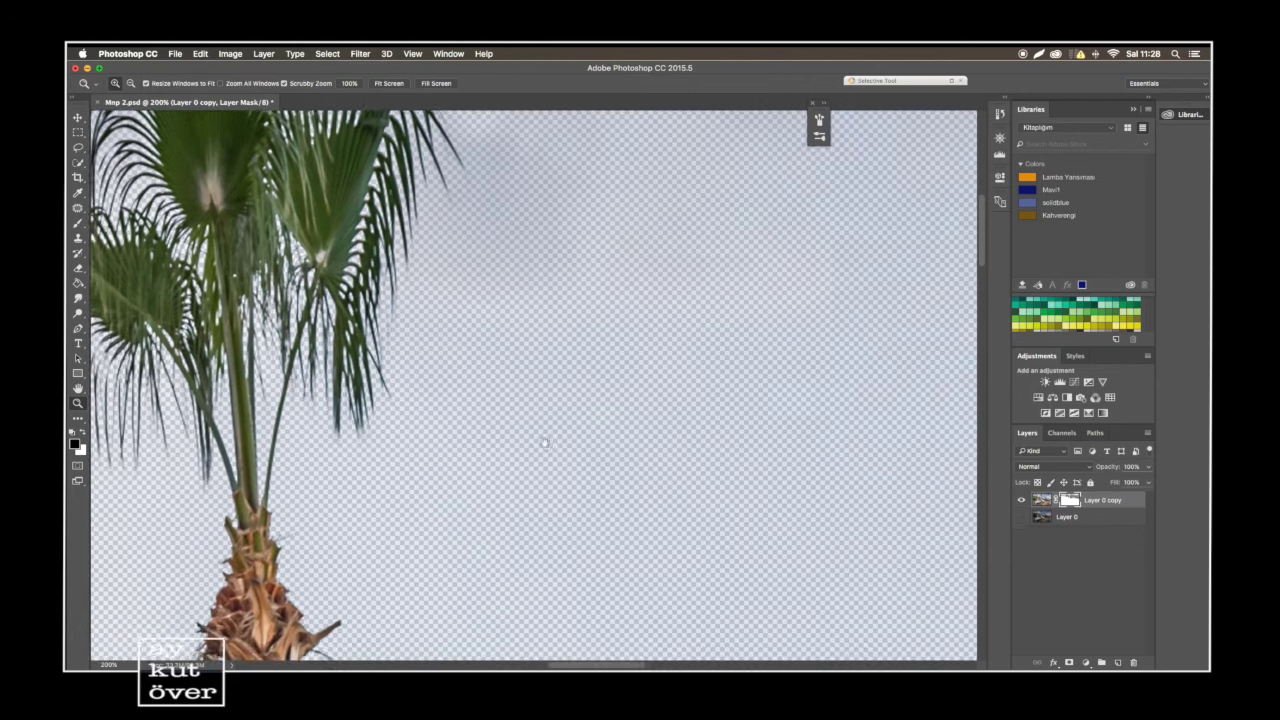
{"action": "scroll", "coordinate": [651, 334], "scroll_direction": "down", "scroll_amount": 3}
{"action": "scroll", "coordinate": [400, 419], "scroll_direction": "down", "scroll_amount": 3}
{"action": "scroll", "coordinate": [400, 419], "scroll_direction": "down", "scroll_amount": 3}
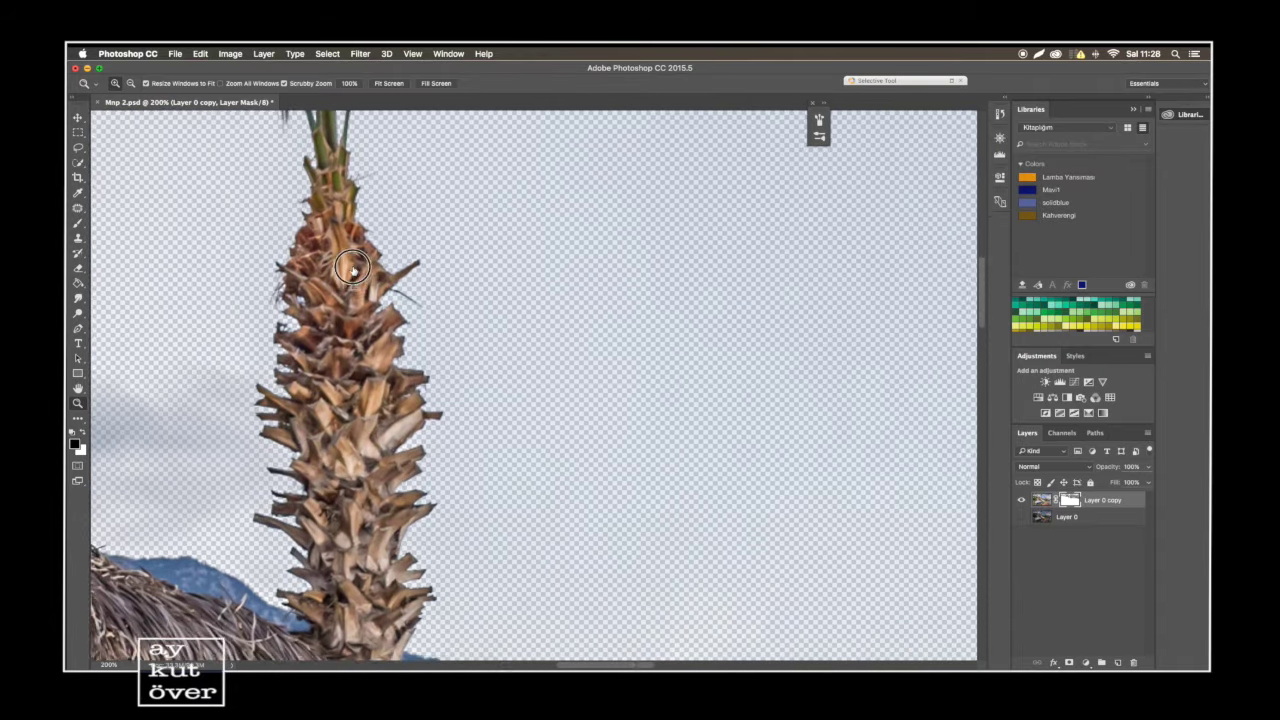
{"action": "scroll", "coordinate": [352, 268], "scroll_direction": "right", "scroll_amount": 1}
{"action": "scroll", "coordinate": [400, 300], "scroll_direction": "right", "scroll_amount": 3}
{"action": "scroll", "coordinate": [450, 340], "scroll_direction": "right", "scroll_amount": 3}
{"action": "scroll", "coordinate": [496, 385], "scroll_direction": "right", "scroll_amount": 3}
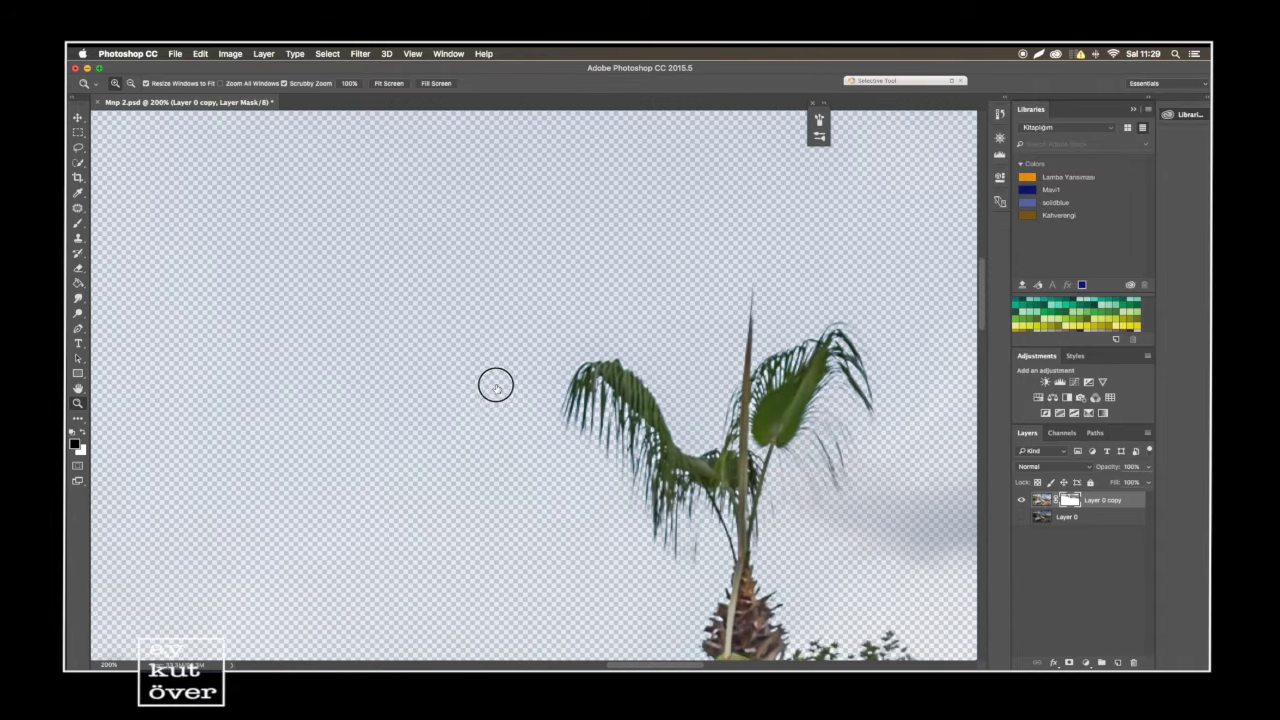
{"action": "scroll", "coordinate": [496, 385], "scroll_direction": "down", "scroll_amount": 1}
{"action": "scroll", "coordinate": [489, 366], "scroll_direction": "down", "scroll_amount": 1}
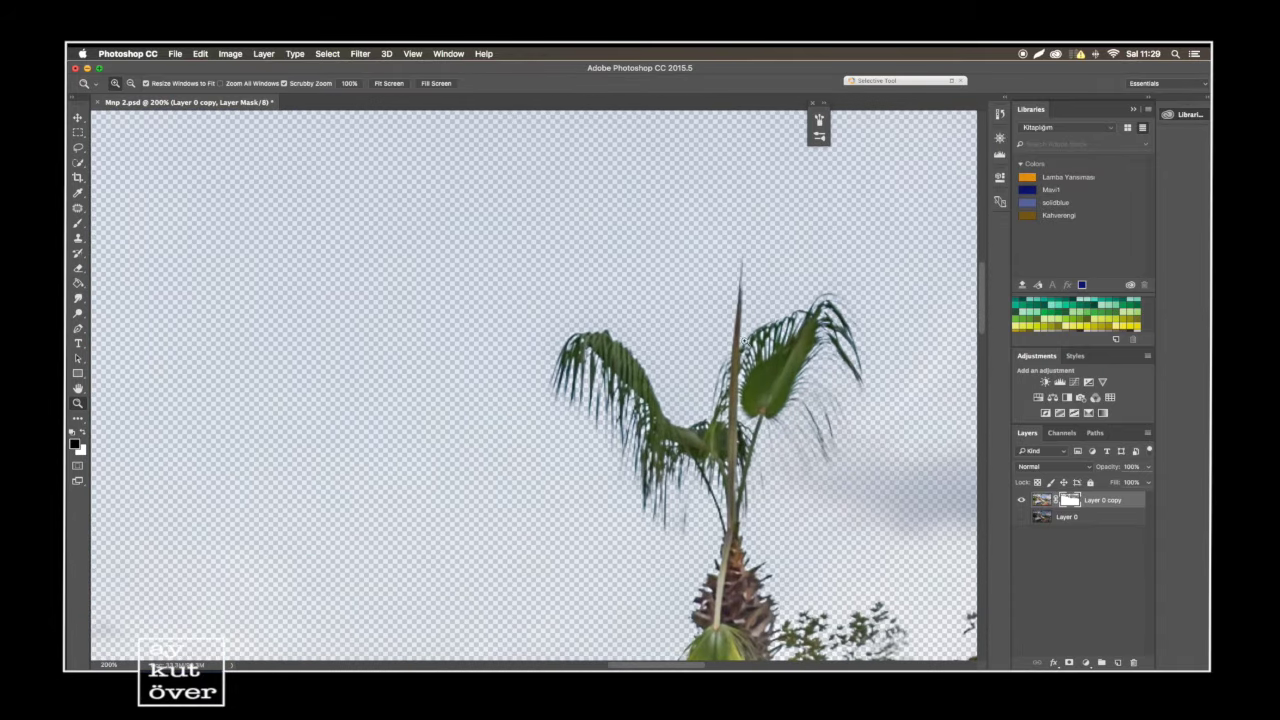
Check the small palm and bushes, then zoom back out to the whole photo.
{"action": "left_click_drag", "start_coordinate": [685, 342], "coordinate": [667, 343]}
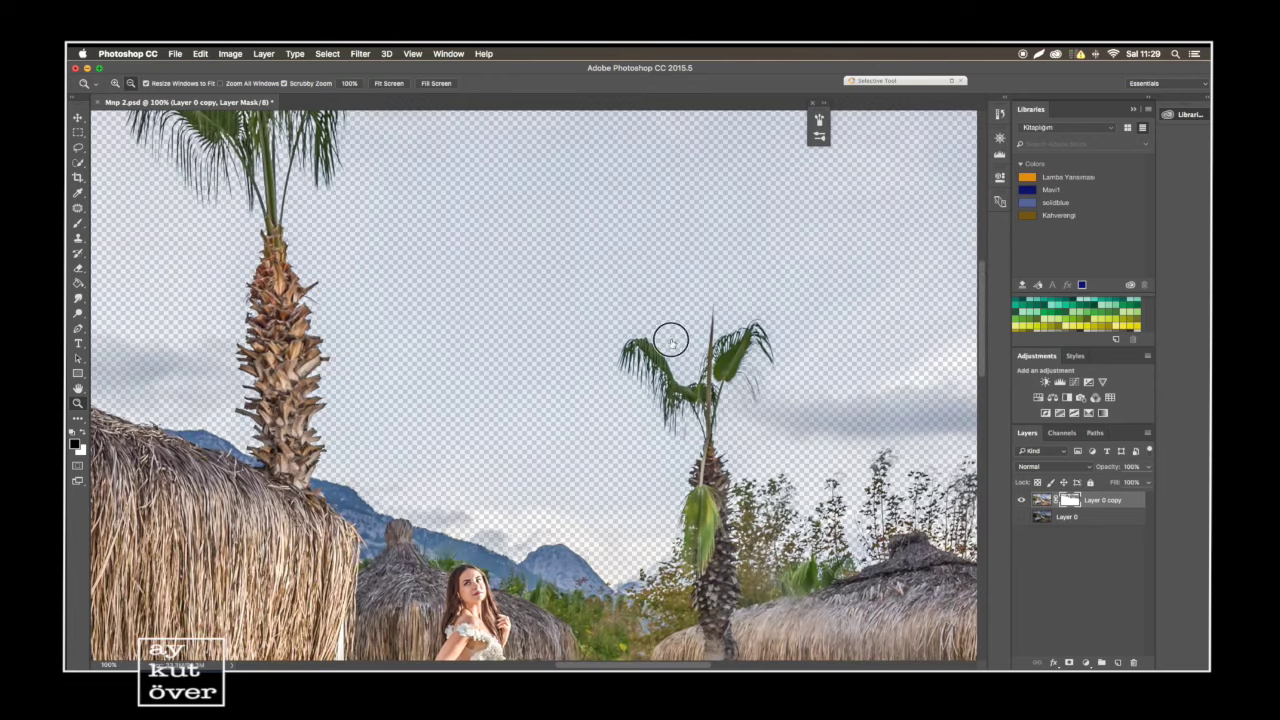
{"action": "left_click_drag", "start_coordinate": [827, 462], "coordinate": [860, 460]}
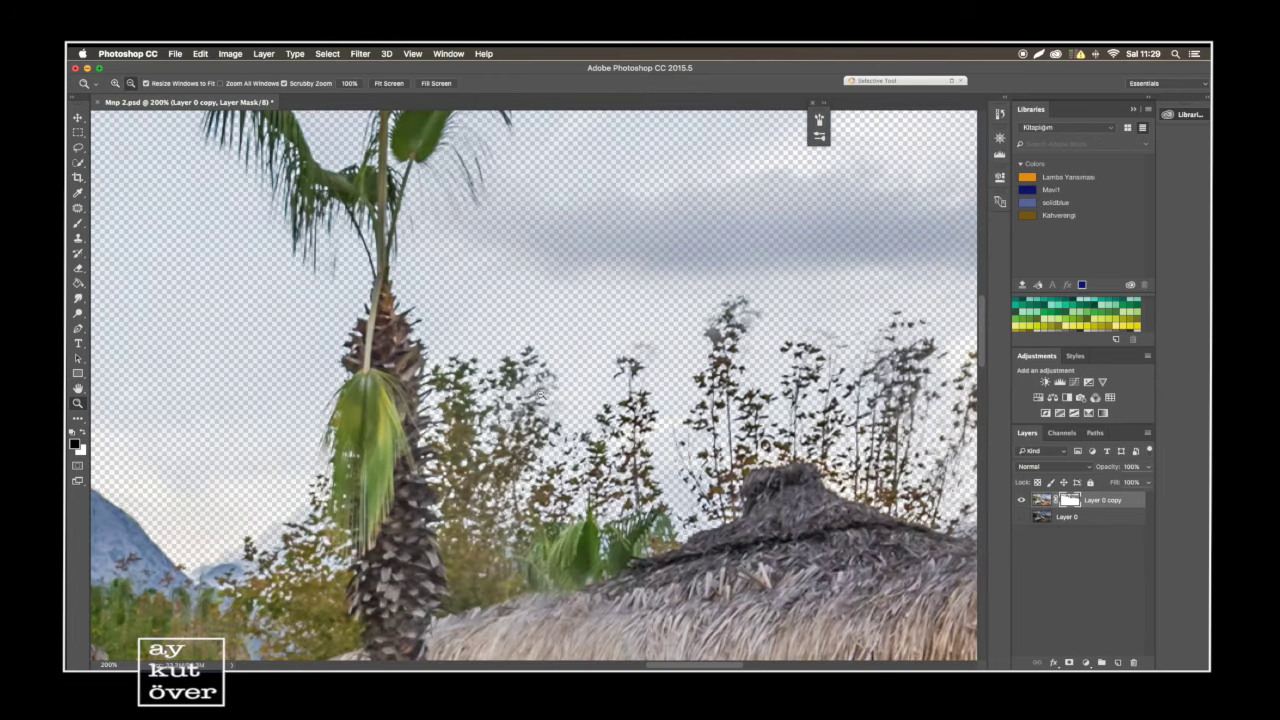
{"action": "left_click_drag", "start_coordinate": [540, 393], "coordinate": [452, 383]}
{"action": "left_click", "coordinate": [432, 378], "text": "alt"}
{"action": "left_click", "coordinate": [366, 354], "text": "alt"}
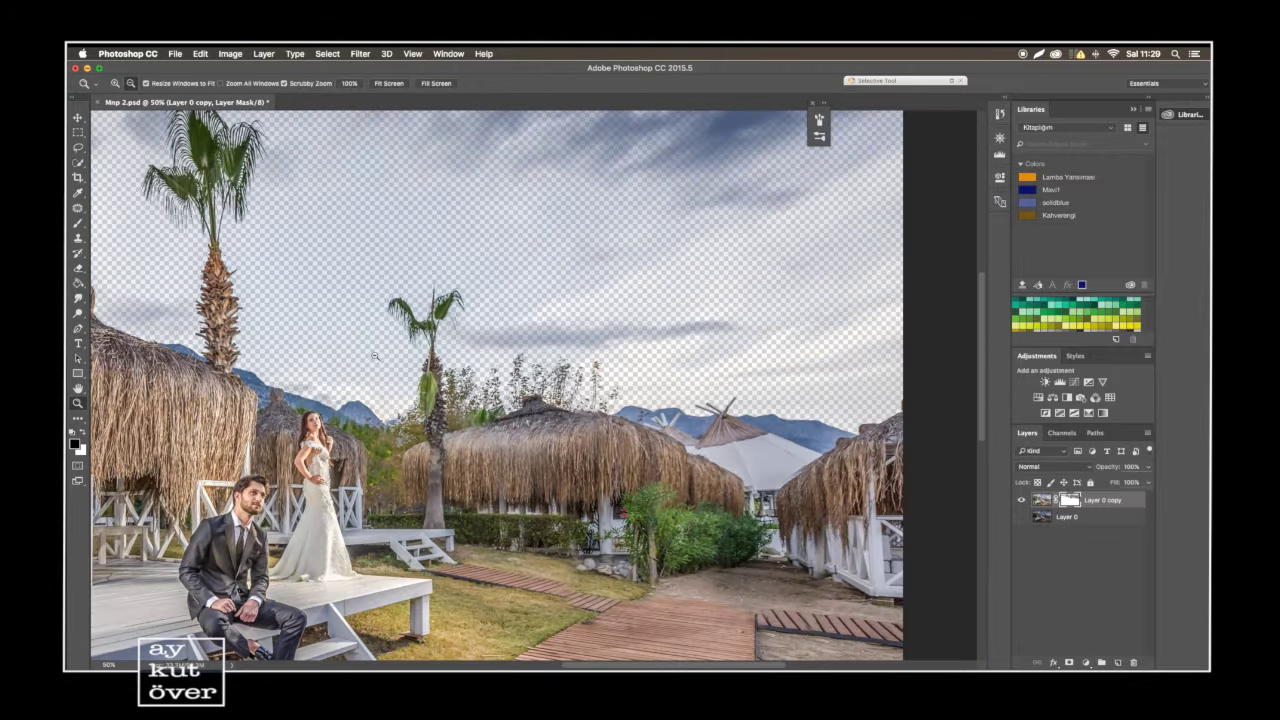
{"action": "left_click", "coordinate": [377, 362], "text": "alt"}
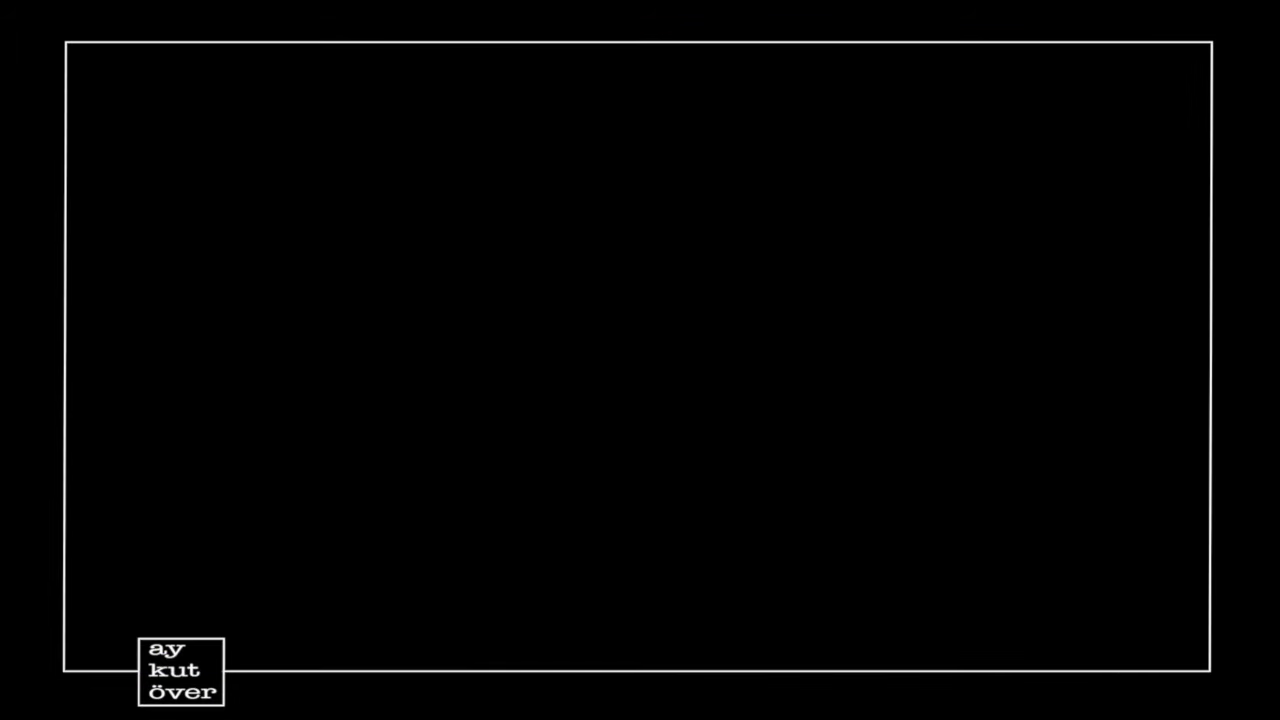